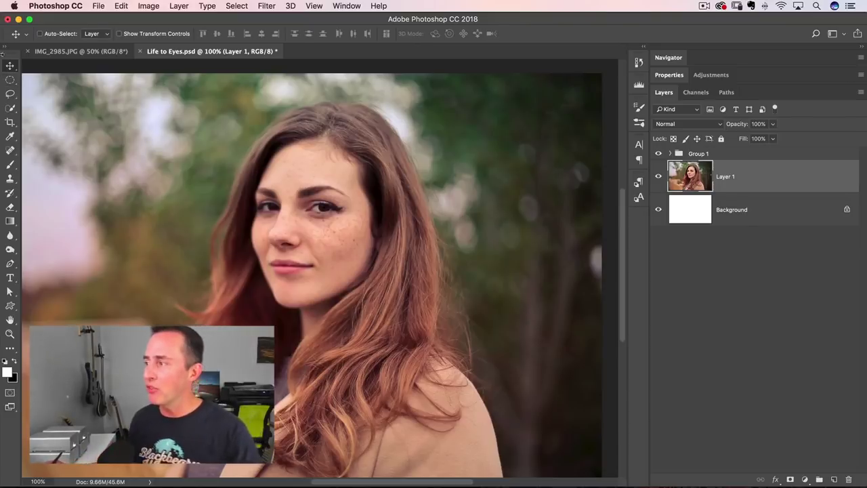
- Add a new empty layer directly above the portrait photo on Layer 1
scroll(543, 219, up, 3)
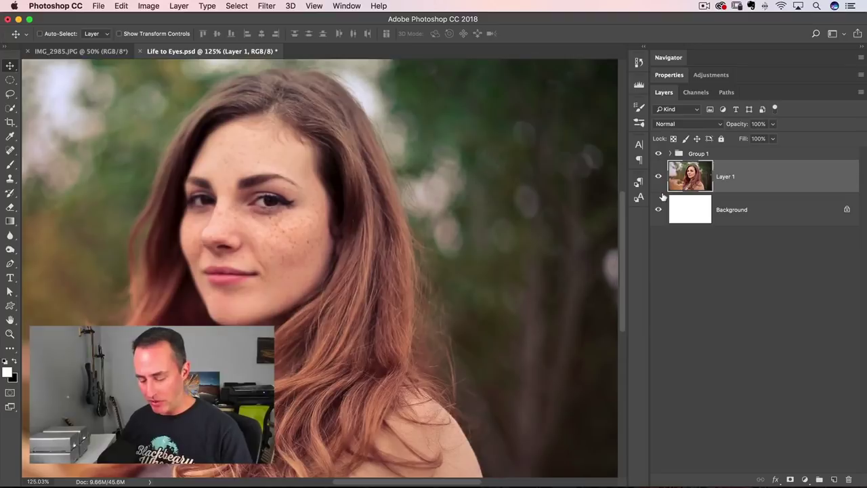
scroll(326, 265, up, 5)
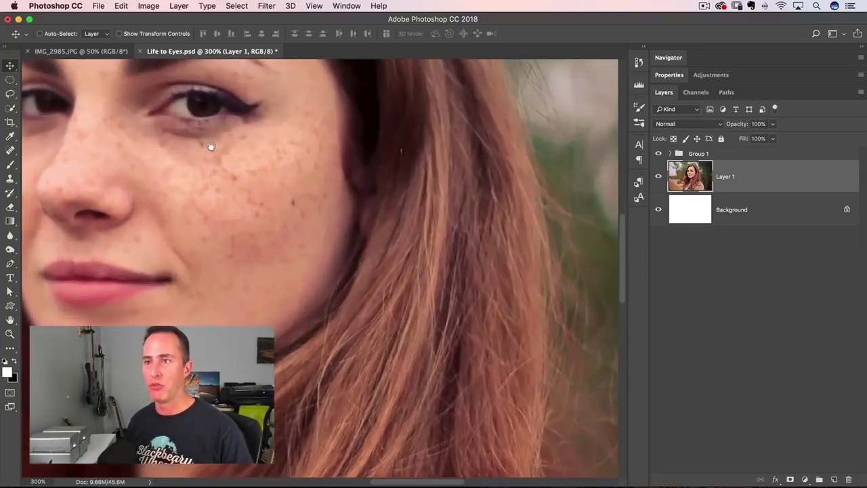
key(super+minus)
key(super+equal)
key(super+equal)
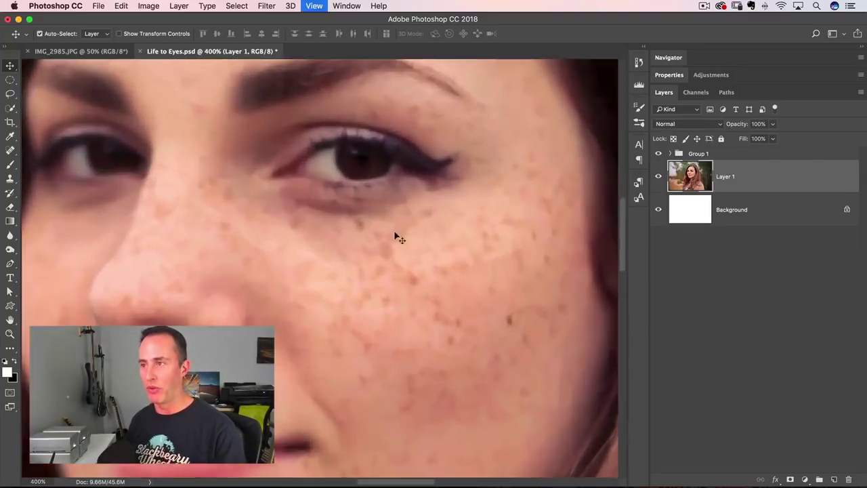
key(super+equal)
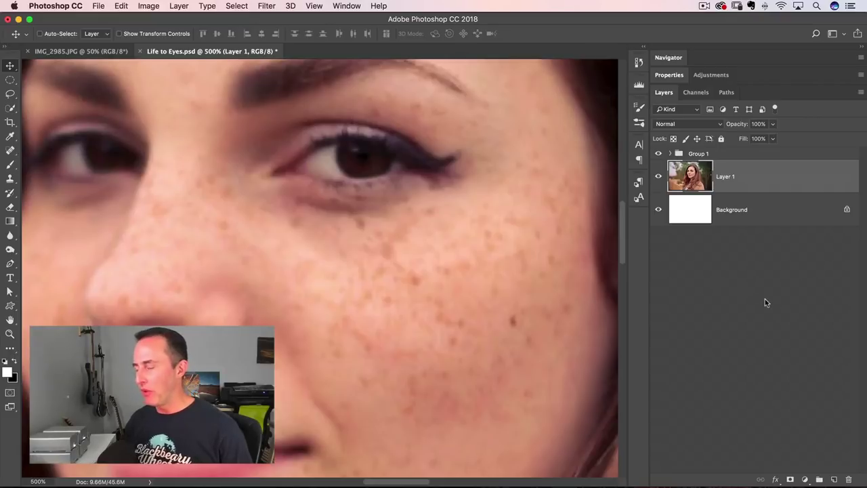
click(834, 480)
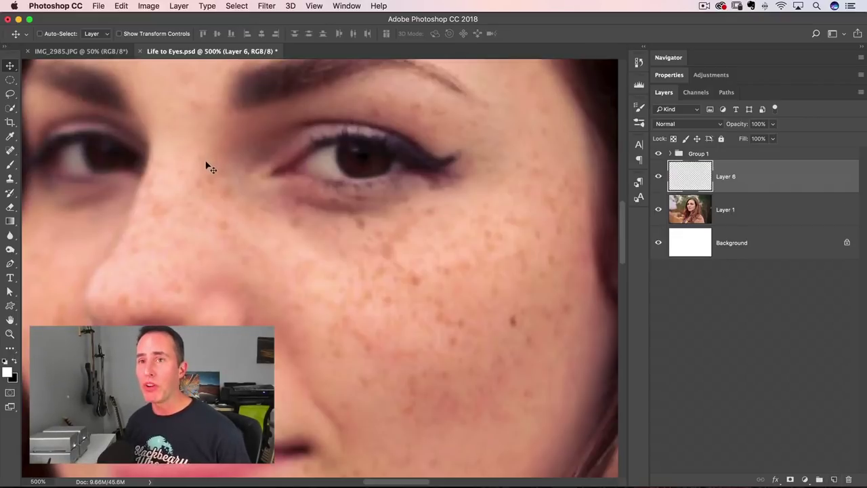
- Draw a circular selection about 0.53 in wide over the iris of the eye nearer the camera with the Elliptical Marquee tool
click(11, 80)
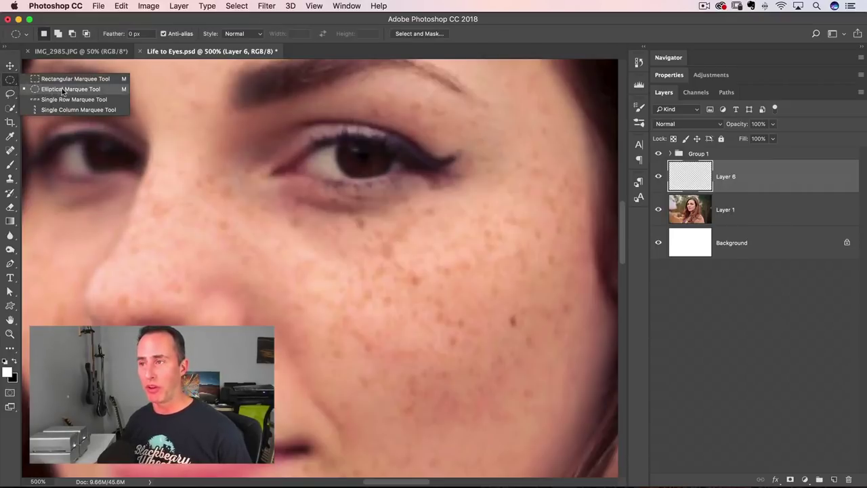
click(63, 90)
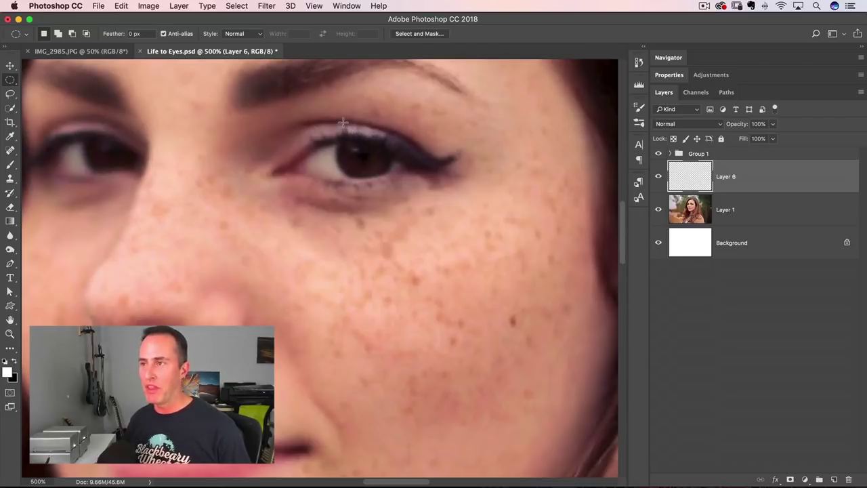
drag(341, 124, 390, 179)
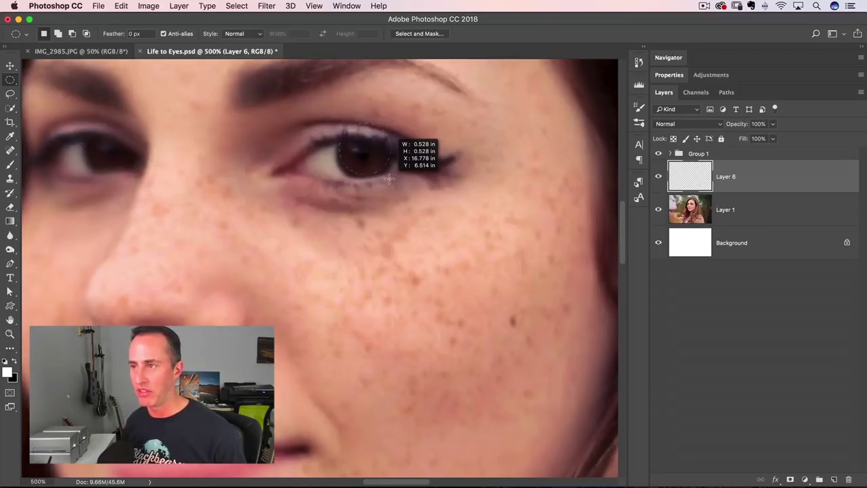
drag(389, 178, 389, 178)
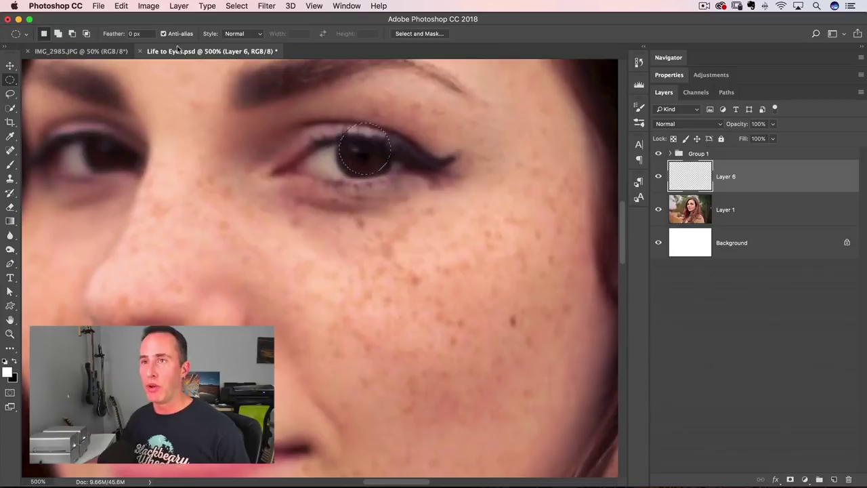
- Fill the circular iris selection on the new layer with white in Normal mode at 100% opacity
click(120, 7)
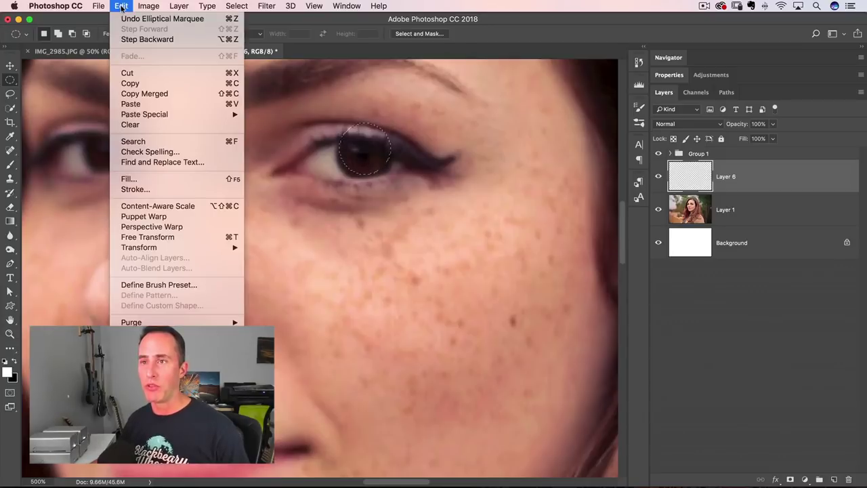
click(129, 179)
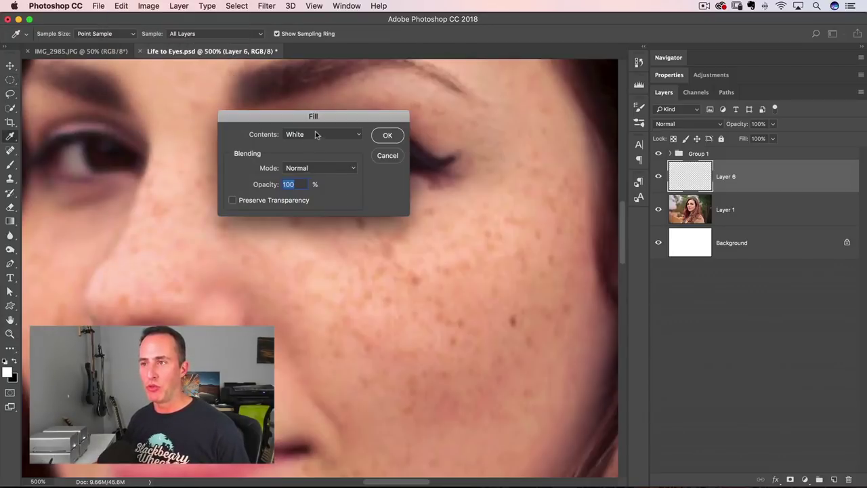
click(386, 136)
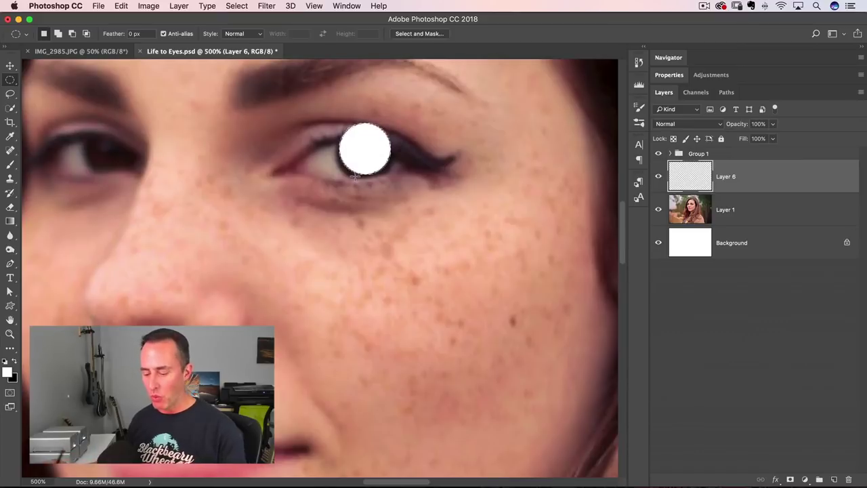
- Offset the circular selection slightly upward and delete the white inside it, leaving a crescent along the lower iris
scroll(358, 175, left, 5)
scroll(358, 174, up, 2)
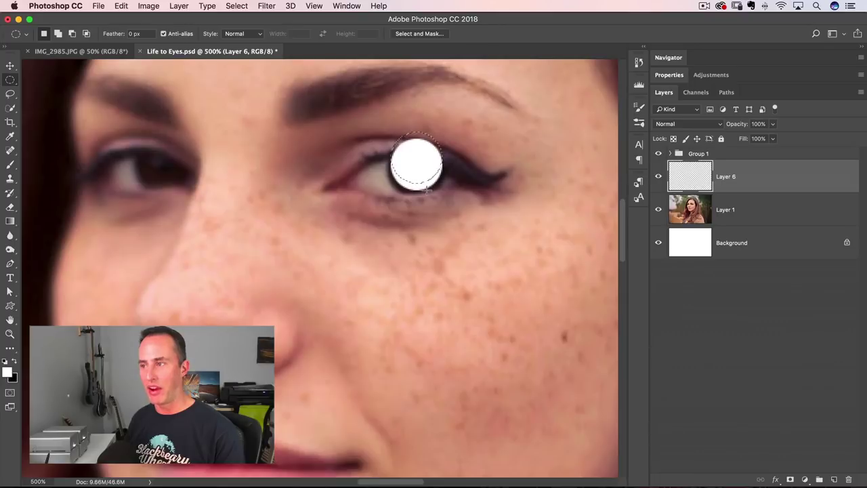
key(Delete)
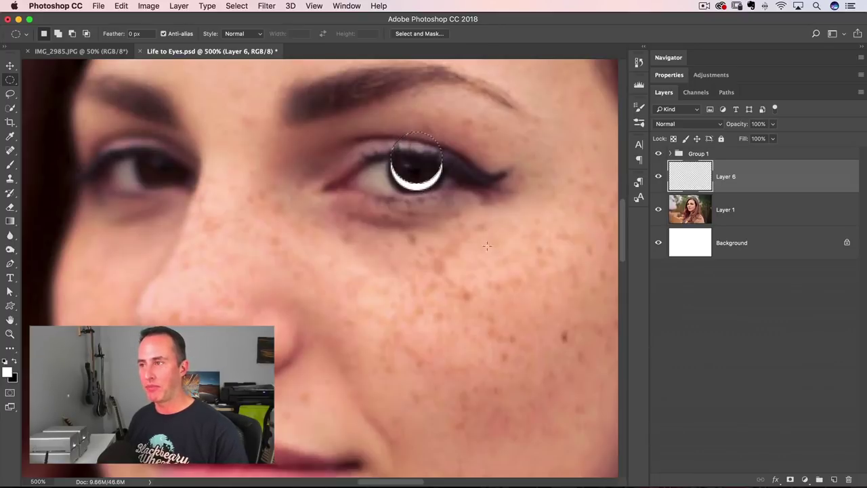
- Deselect the circle and soften the crescent's pointed tips with the Eraser tool
click(237, 9)
click(249, 27)
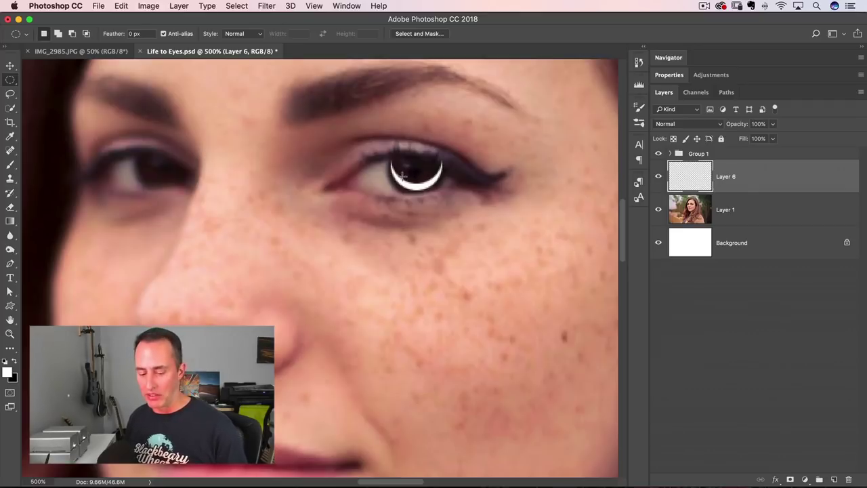
key(e)
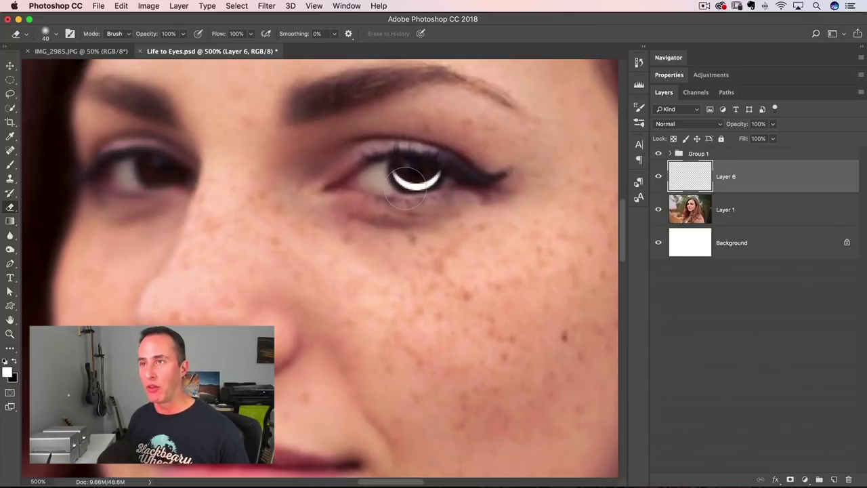
- Apply a Gaussian Blur with a radius of 3.0 pixels to the white crescent
click(266, 6)
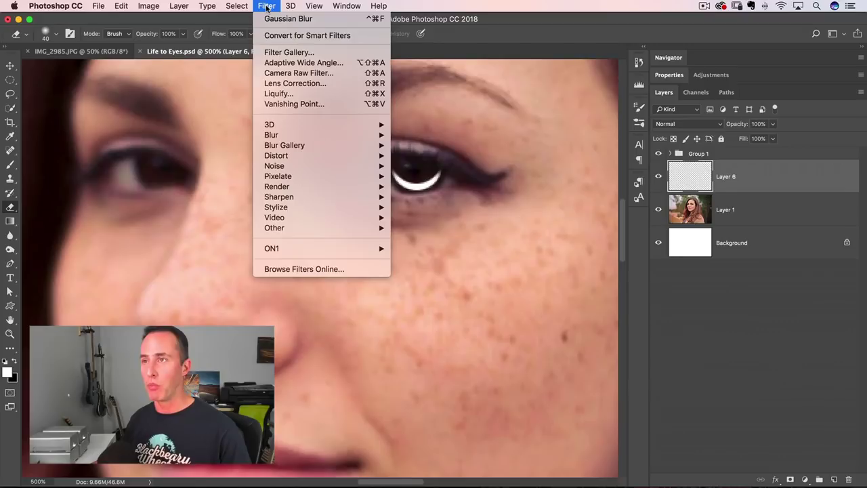
mouse_move(289, 139)
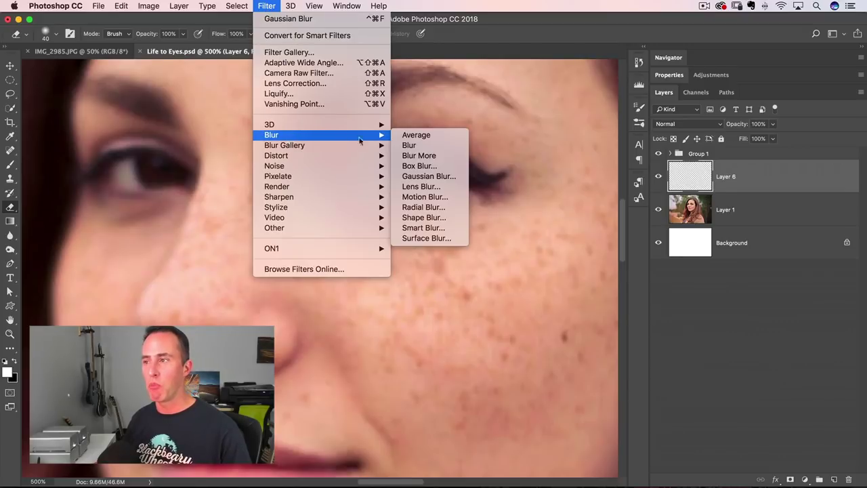
click(463, 178)
mouse_move(663, 293)
mouse_down()
mouse_move(650, 290)
mouse_move(660, 289)
mouse_up()
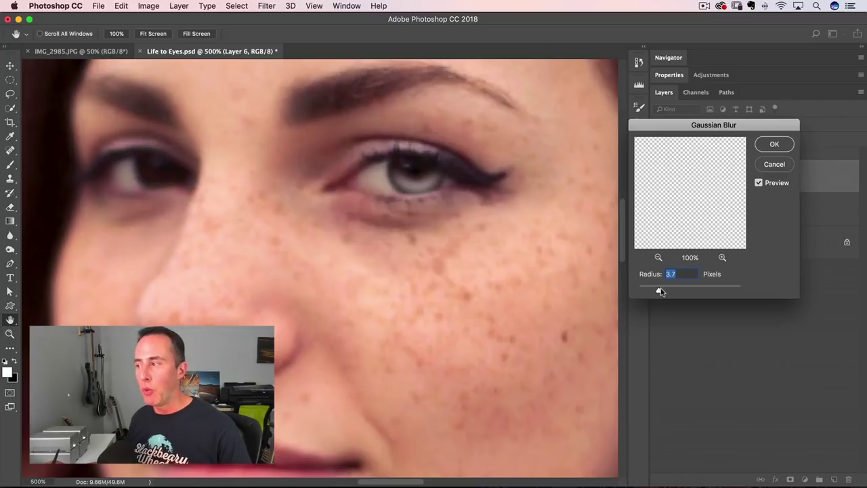
mouse_move(659, 292)
mouse_down()
mouse_move(700, 294)
mouse_move(646, 292)
mouse_move(656, 290)
mouse_up()
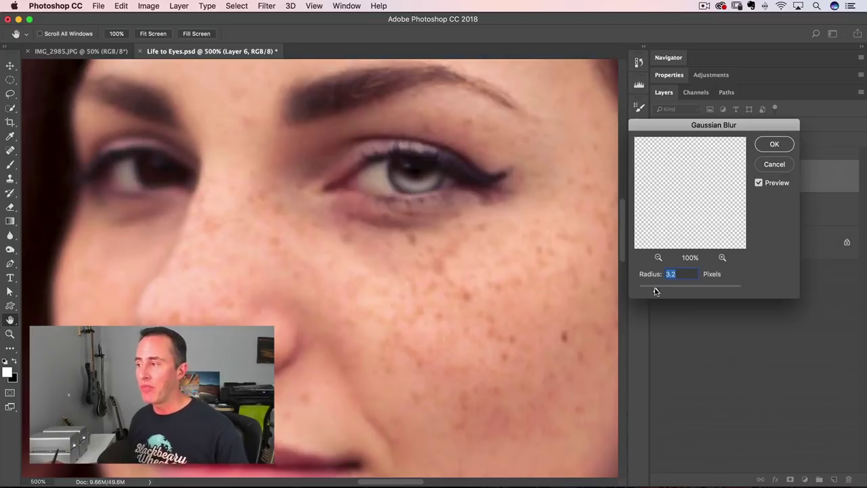
drag(657, 290, 657, 292)
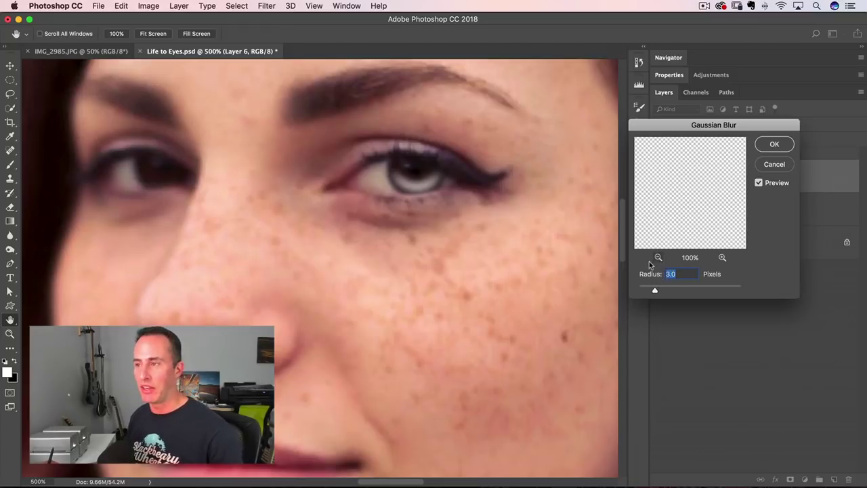
click(775, 143)
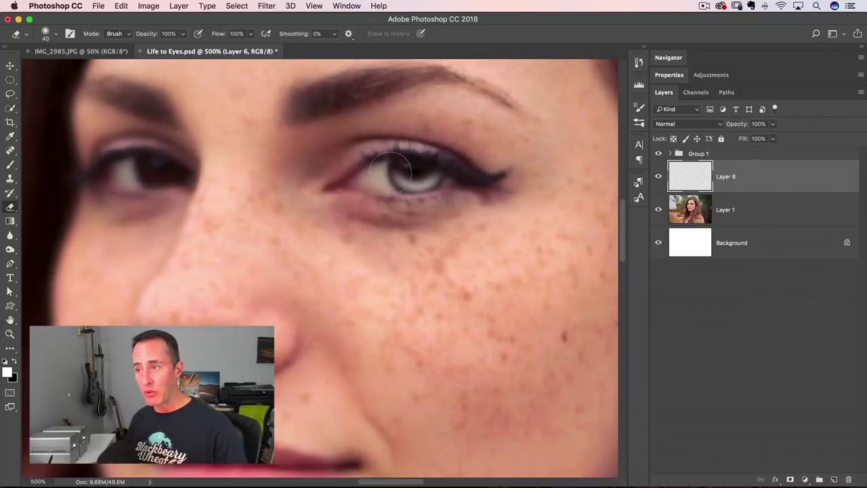
- Set the blurred crescent layer's blend mode to Overlay
key(v)
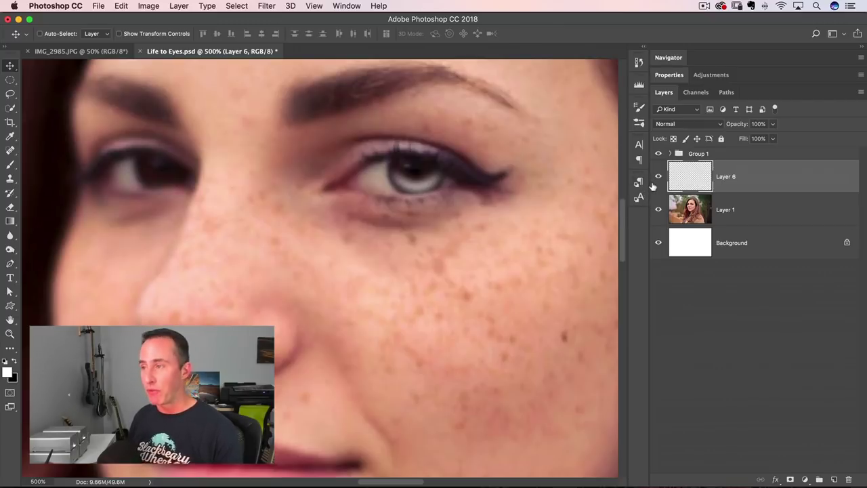
click(680, 124)
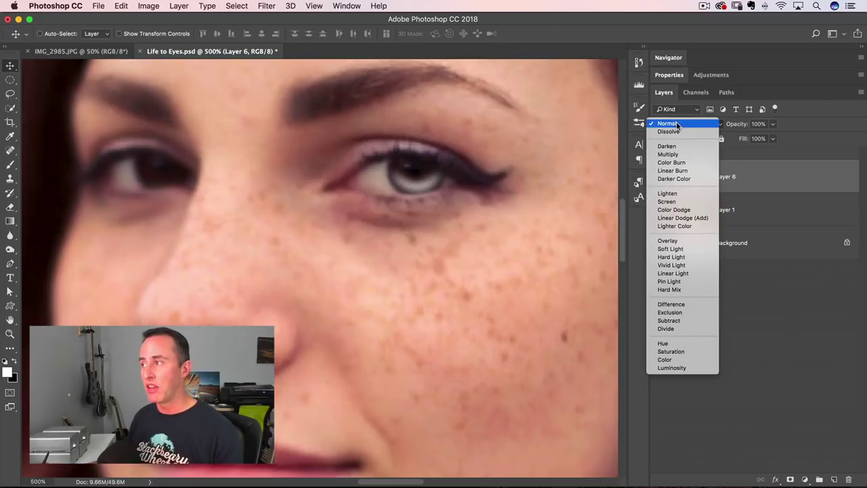
click(669, 241)
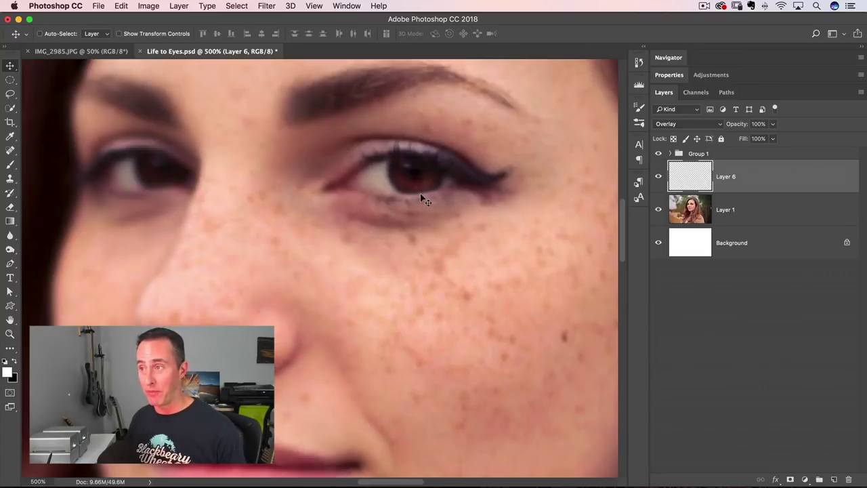
- Try the Soft Light blend mode on the crescent layer and switch back to Overlay
click(671, 124)
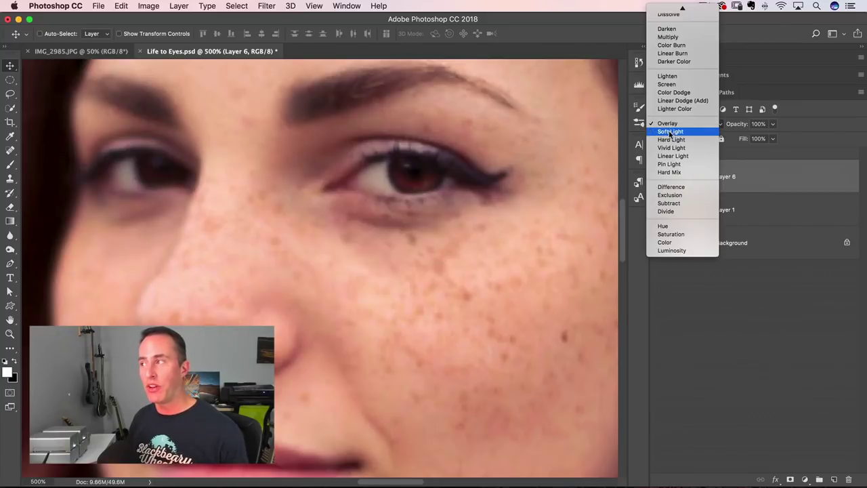
click(670, 131)
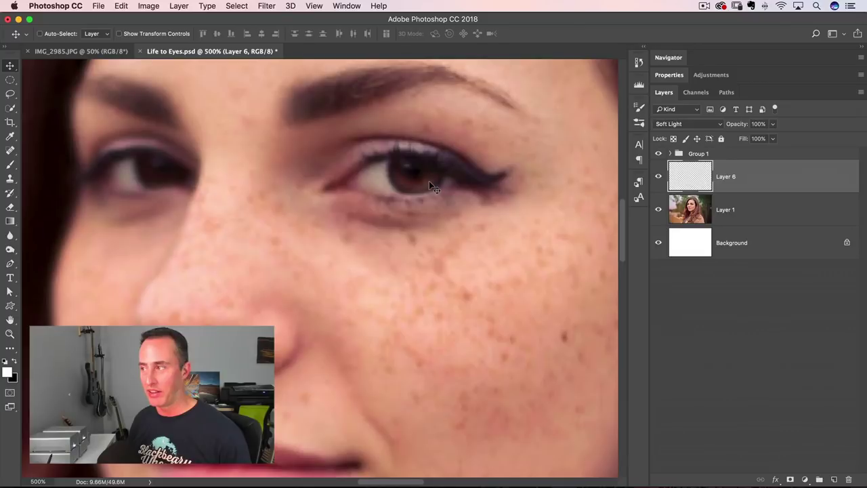
click(682, 125)
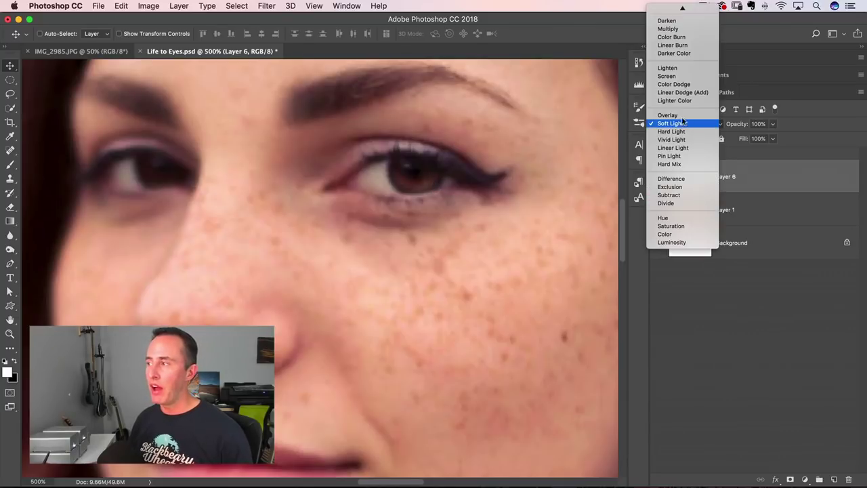
click(671, 116)
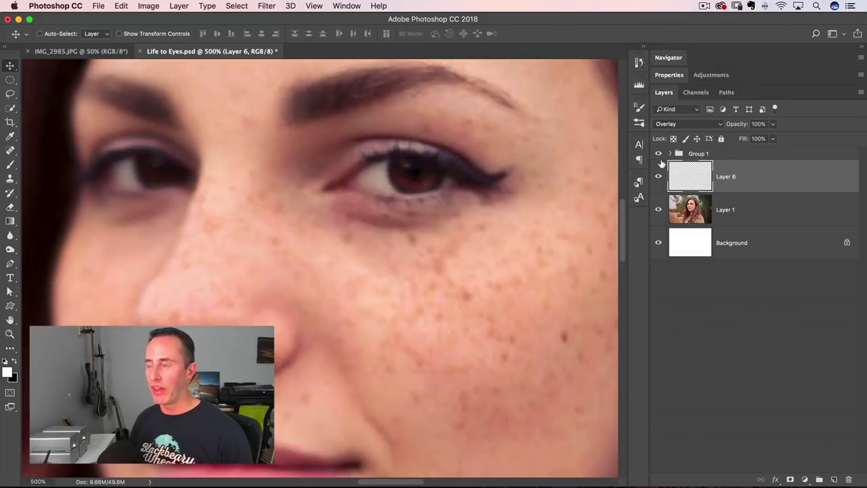
- Reduce the crescent layer's opacity to 73%
click(773, 124)
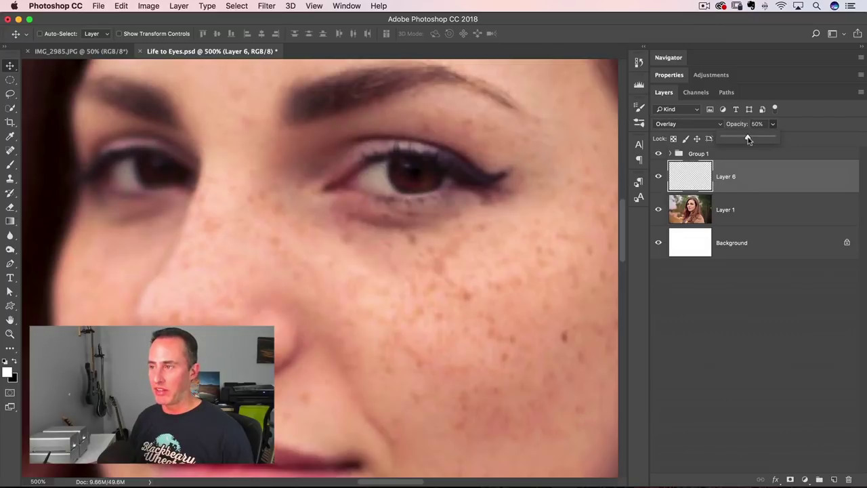
drag(749, 140, 761, 139)
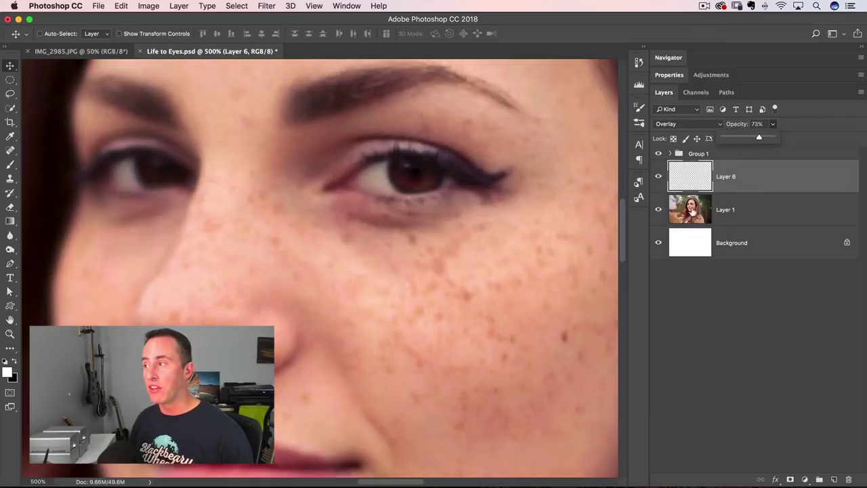
click(683, 184)
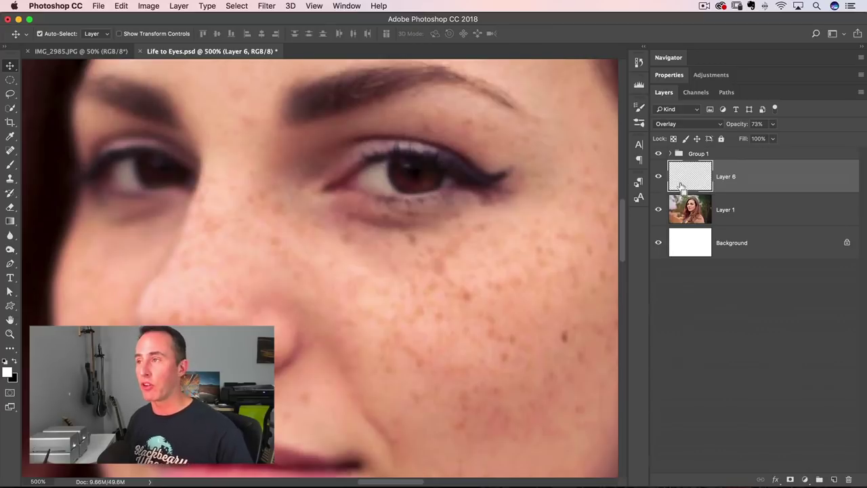
- Duplicate the crescent layer to try a stronger iris glow and delete the duplicate
key(super+j)
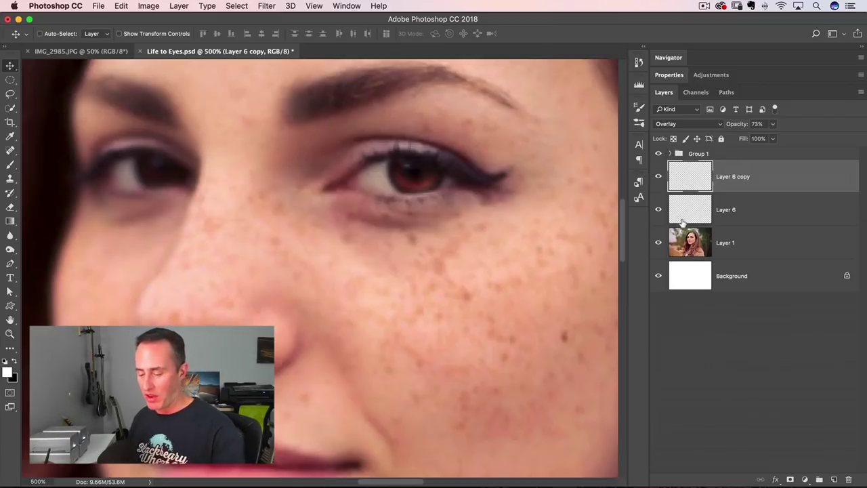
key(Delete)
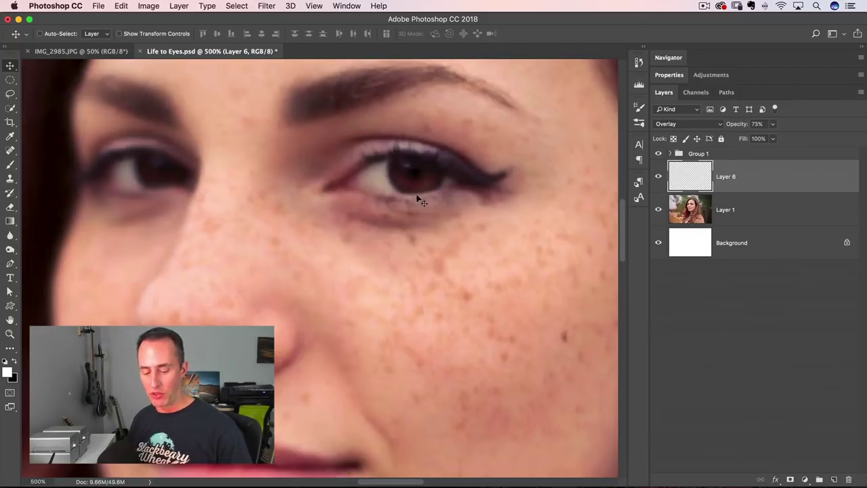
key(super)
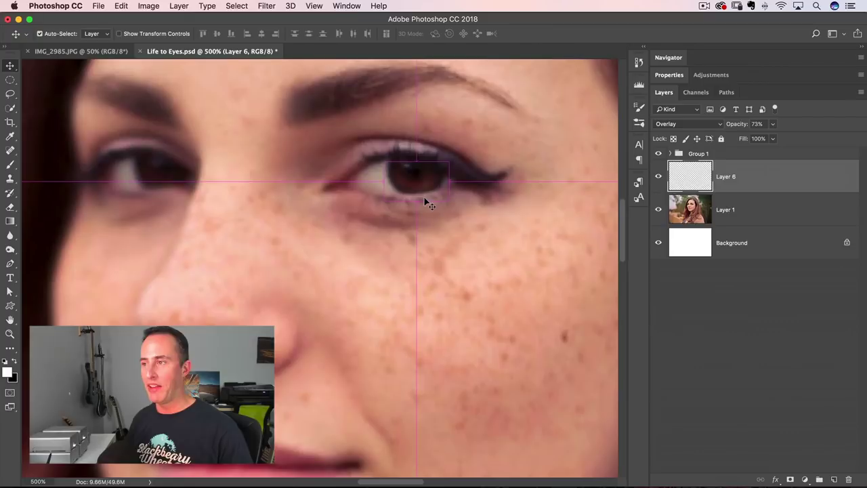
- Duplicate the crescent highlight layer and place the copy over the iris of the portrait's other eye
key(super+j)
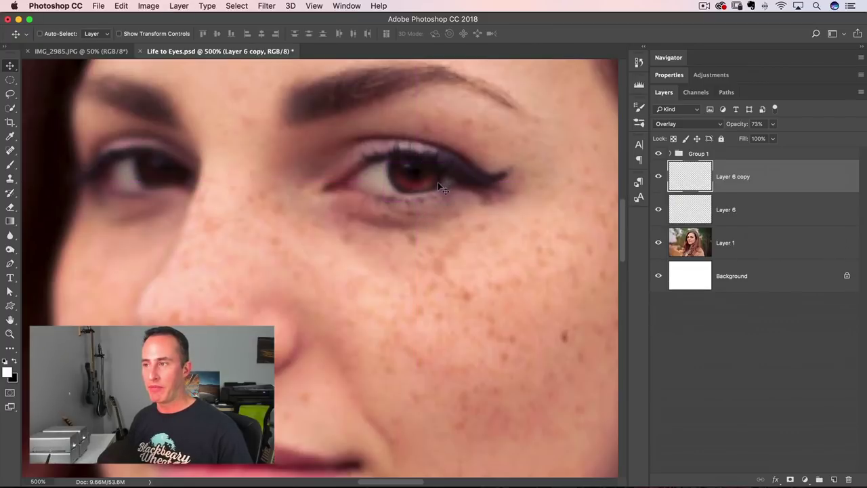
drag(439, 186, 183, 173)
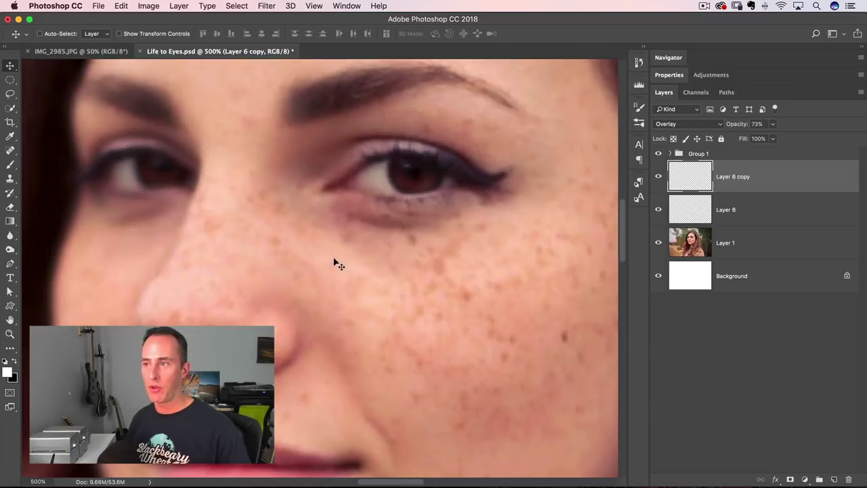
- Toggle both crescent layers off and on to compare the eyes at 200% zoom, leaving both layers hidden
key(ctrl+minus)
key(ctrl+minus)
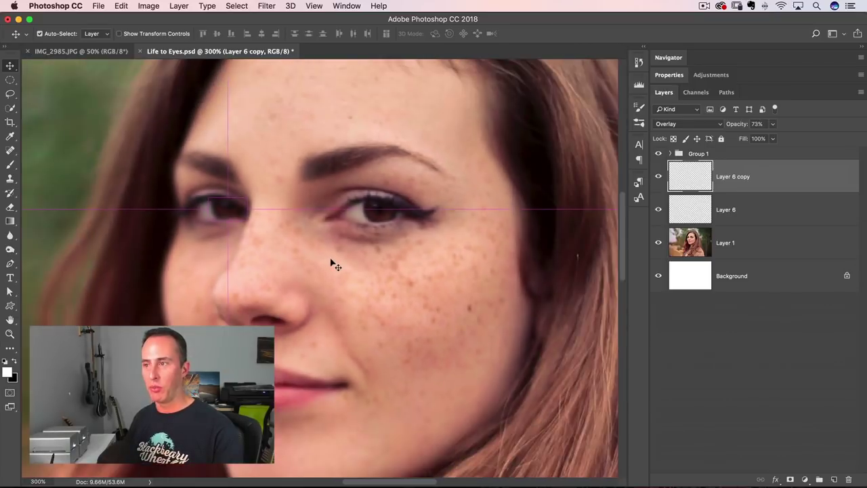
key(ctrl+minus)
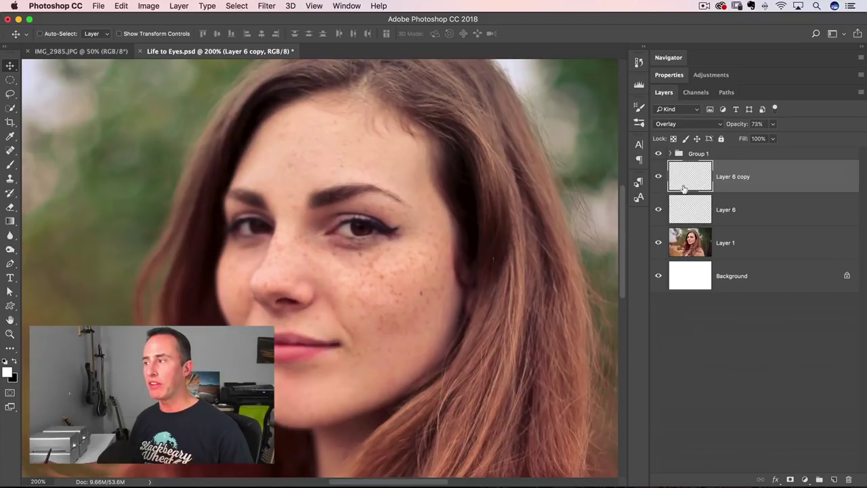
click(658, 176)
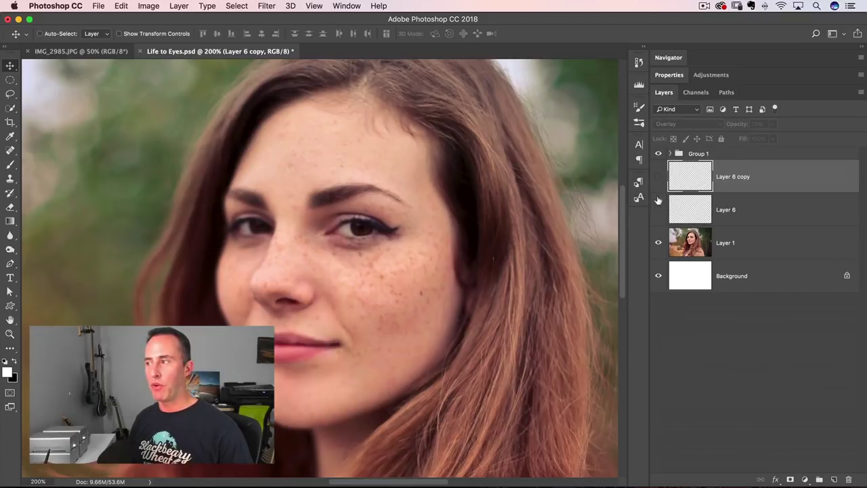
drag(658, 178, 658, 209)
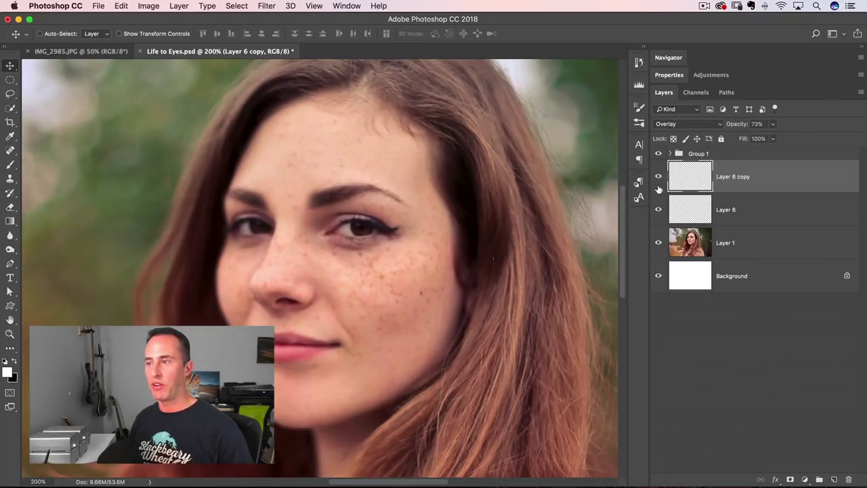
drag(658, 177, 658, 209)
drag(658, 177, 658, 210)
drag(659, 178, 662, 197)
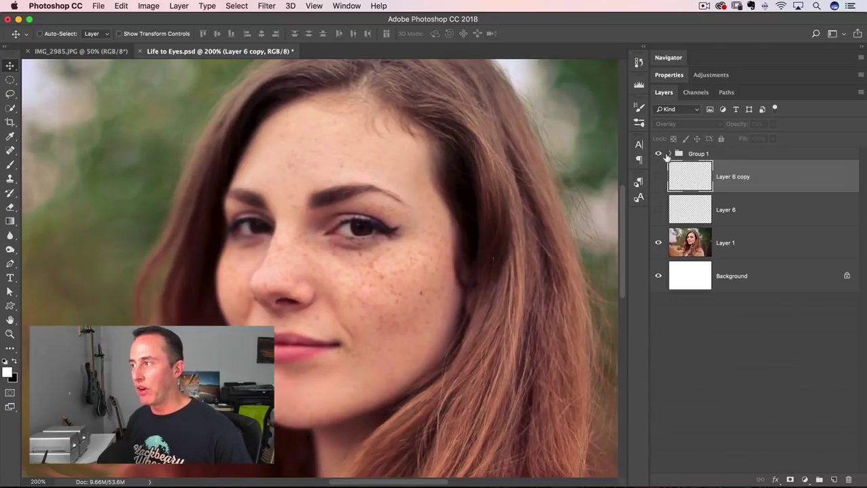
- Expand Group 1 and show the photo of the woman with glasses, with her eyes in view
click(670, 154)
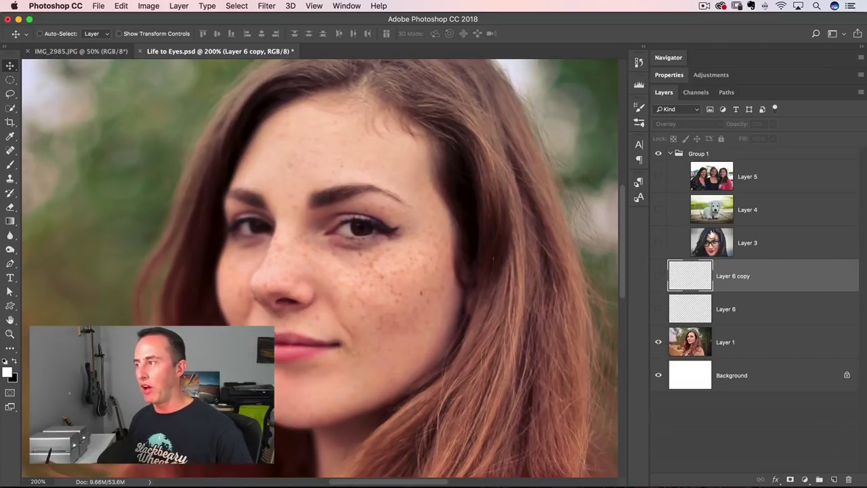
click(704, 240)
click(658, 244)
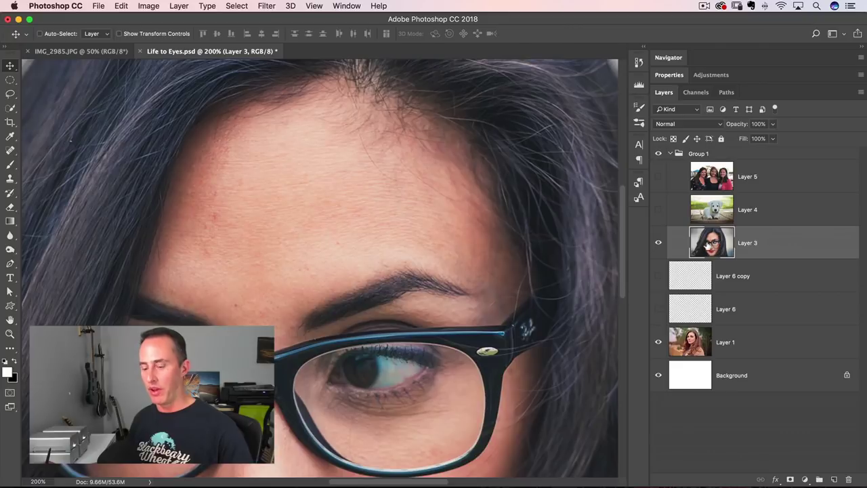
drag(399, 306, 457, 120)
drag(438, 210, 436, 219)
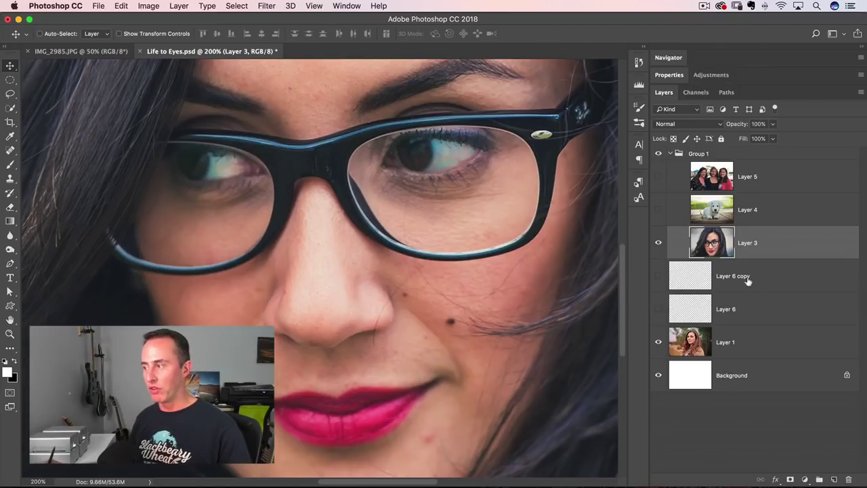
- Fill an elliptical selection around the iris behind the fully visible lens with white at 100% opacity on a new layer above the photo
click(835, 479)
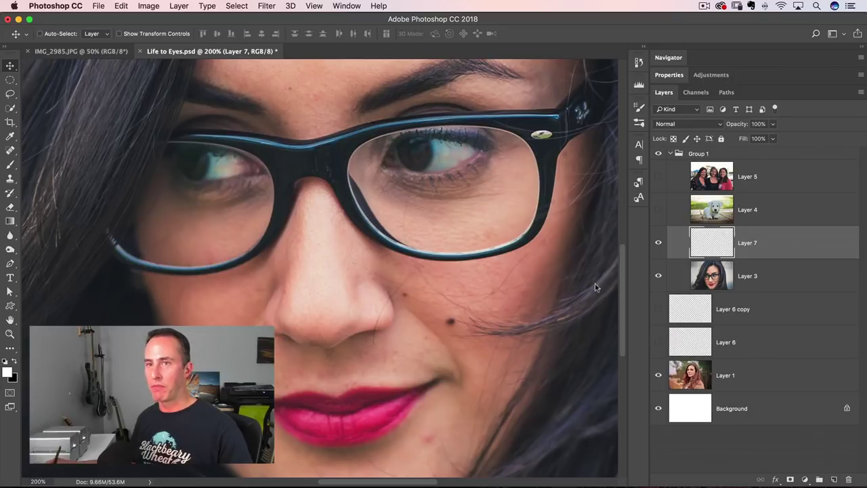
drag(10, 80, 41, 90)
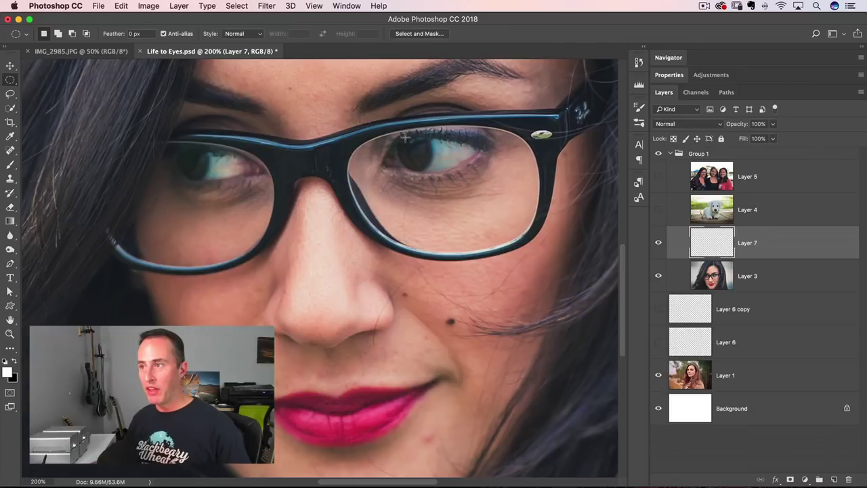
drag(405, 138, 430, 167)
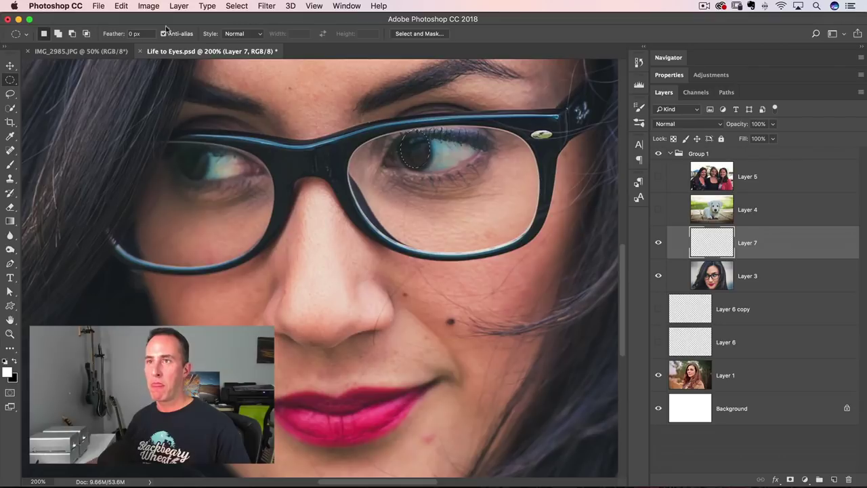
click(124, 7)
click(141, 179)
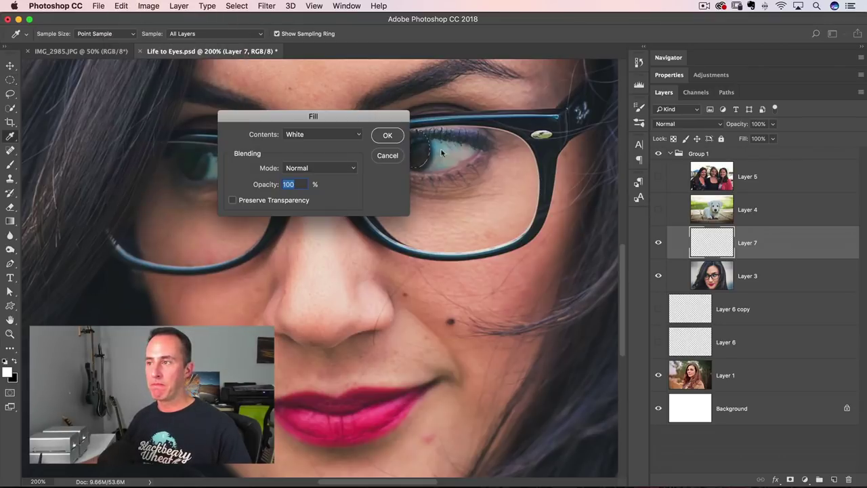
click(387, 136)
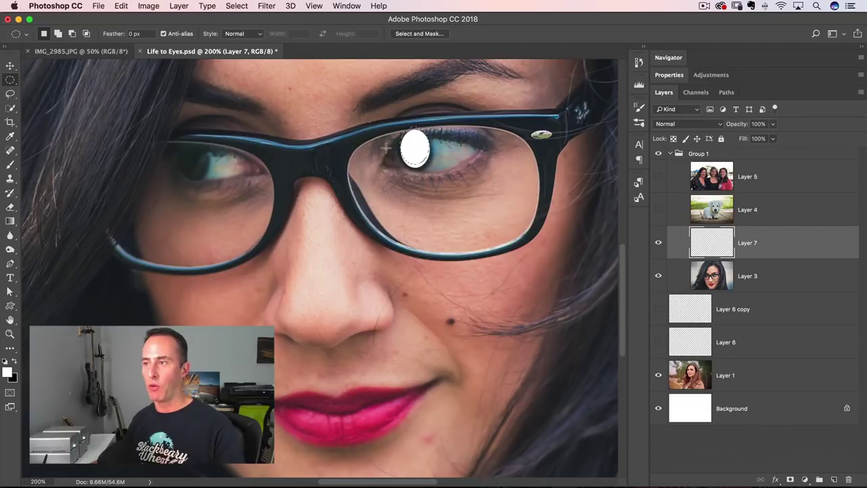
- Nudge the elliptical selection upward and delete its contents, leaving a white crescent along the iris's lower edge
key(Up)
key(Up)
key(Up)
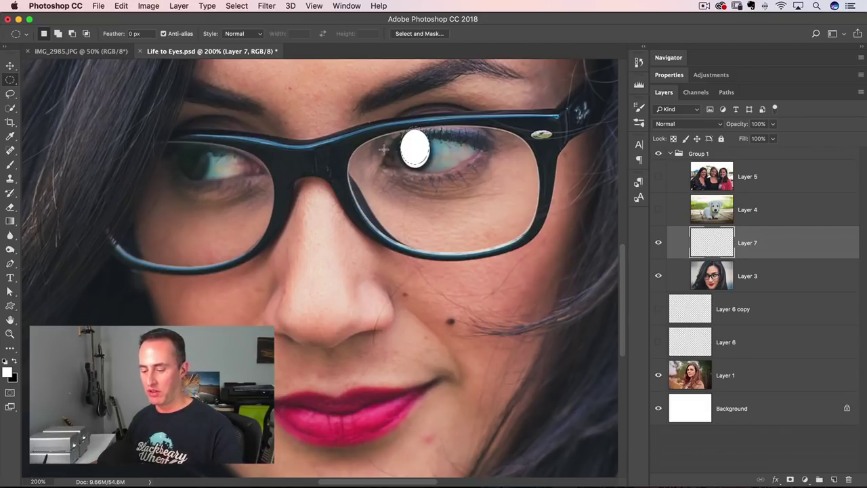
key(Delete)
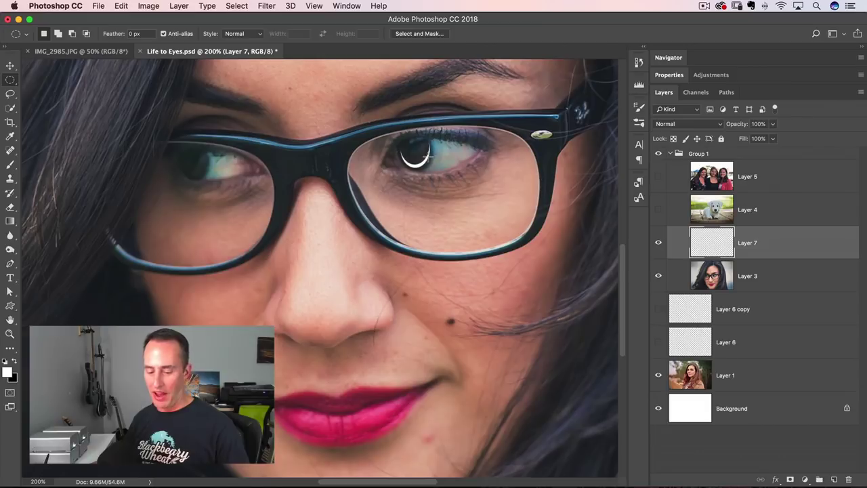
key(e)
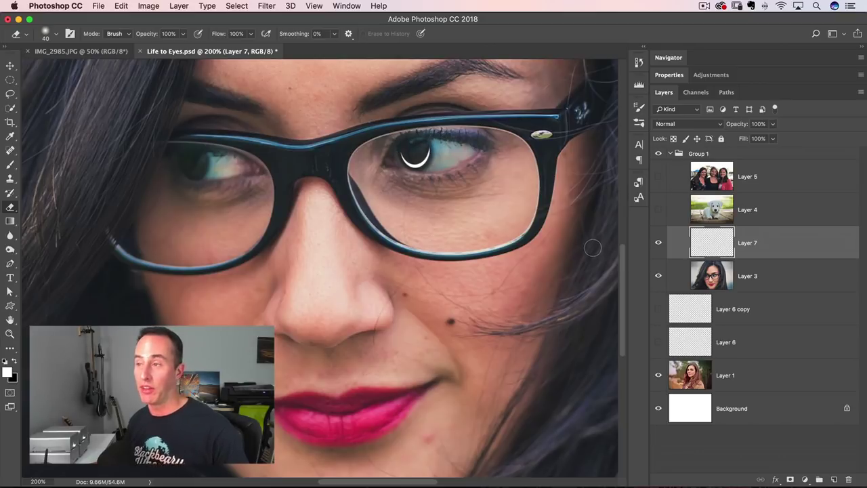
- Apply a Gaussian Blur with a 4.7-pixel radius to the white crescent
click(267, 7)
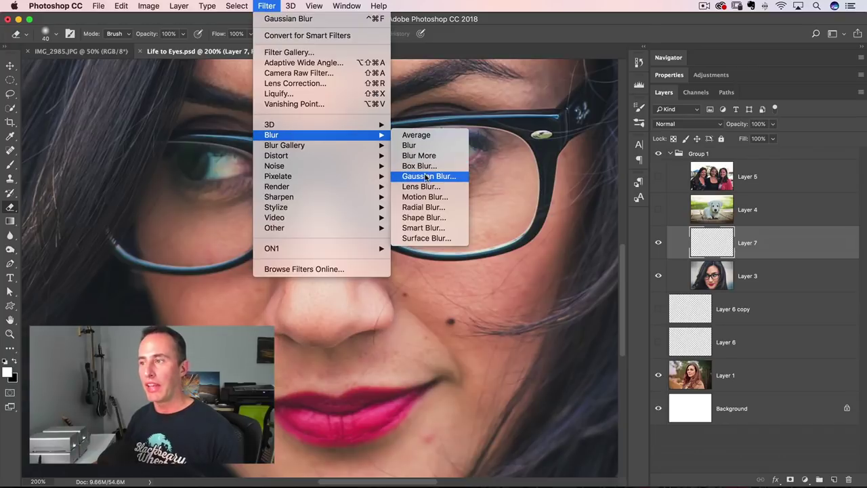
click(427, 177)
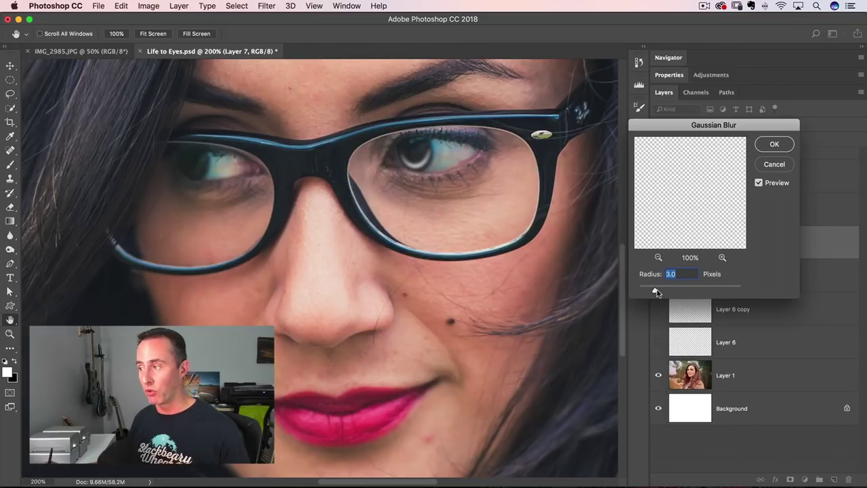
drag(656, 292, 662, 292)
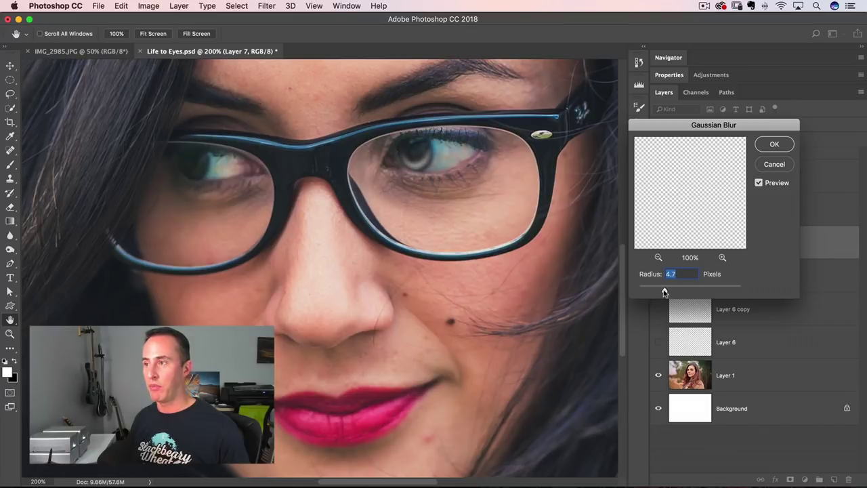
click(774, 145)
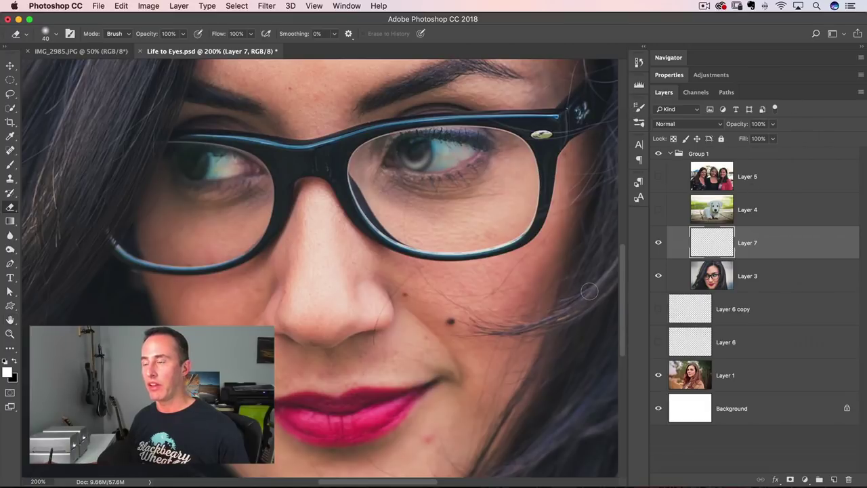
- Set the blurred crescent layer's opacity to 98% and its blend mode to Overlay
drag(738, 127, 725, 128)
drag(737, 128, 740, 128)
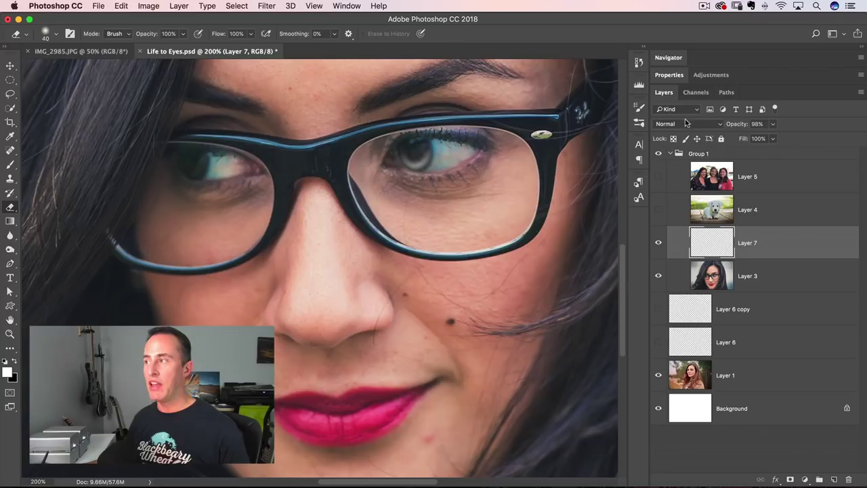
click(686, 126)
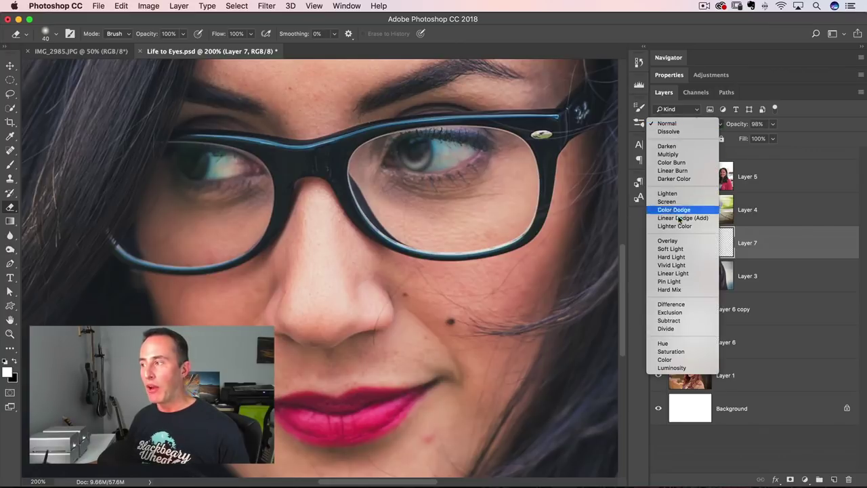
click(667, 198)
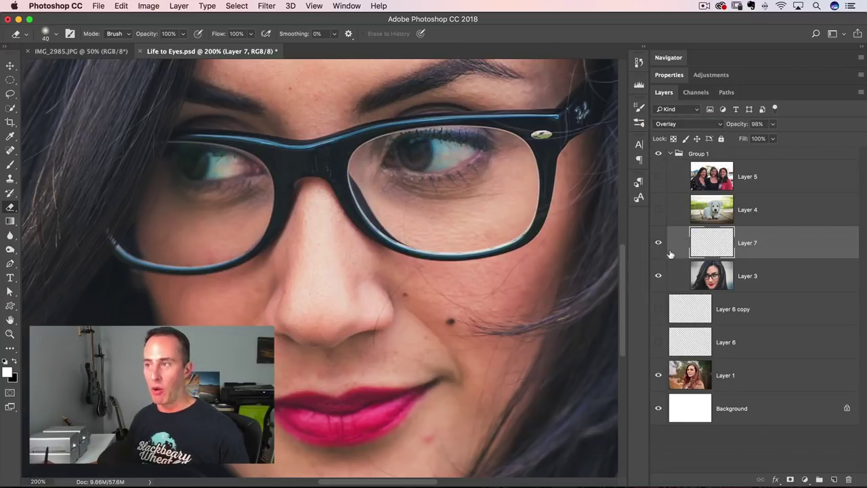
- Try the Soft Light blend mode on the glasses portrait's crescent layer and return it to Overlay
click(686, 133)
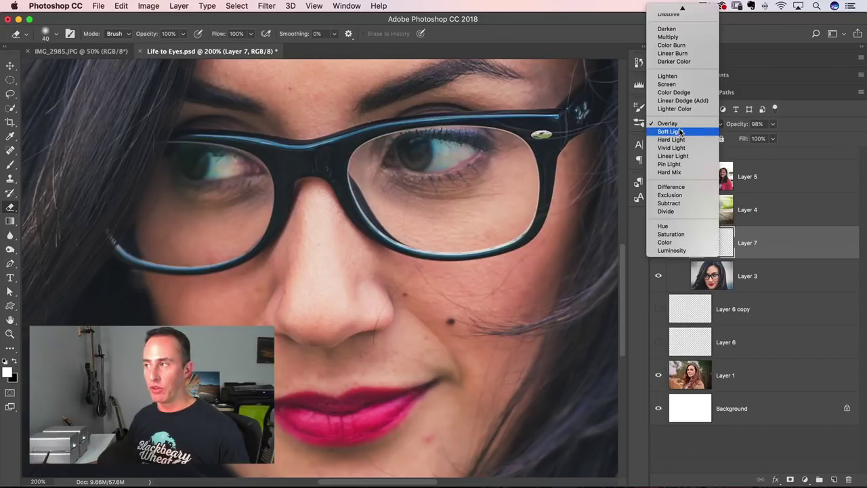
click(676, 136)
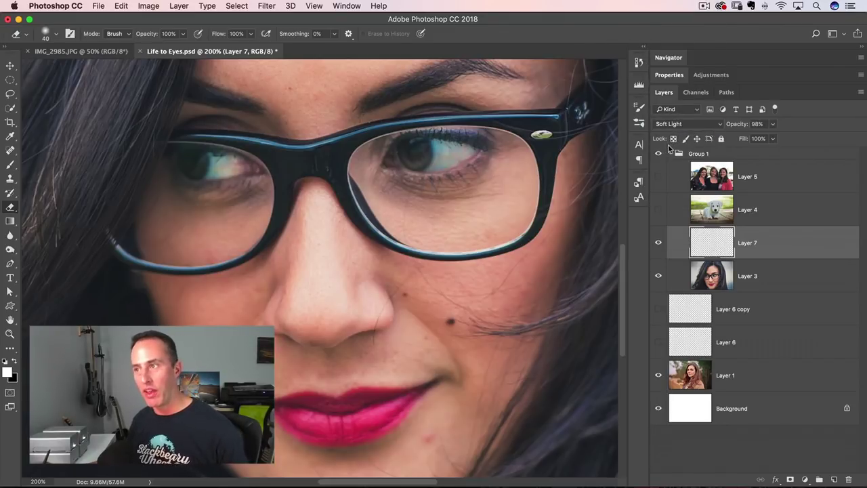
click(692, 123)
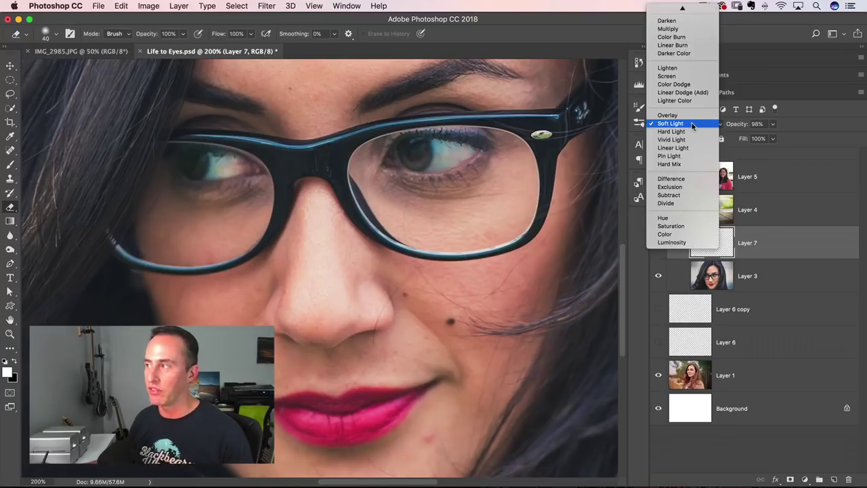
click(690, 115)
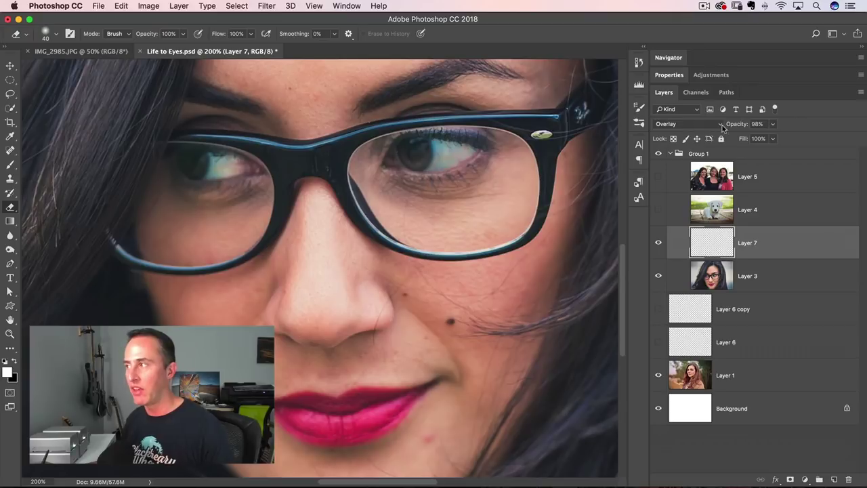
- Reduce the crescent layer's opacity to 85% and toggle its visibility to compare the eye, leaving it hidden
drag(736, 127, 729, 128)
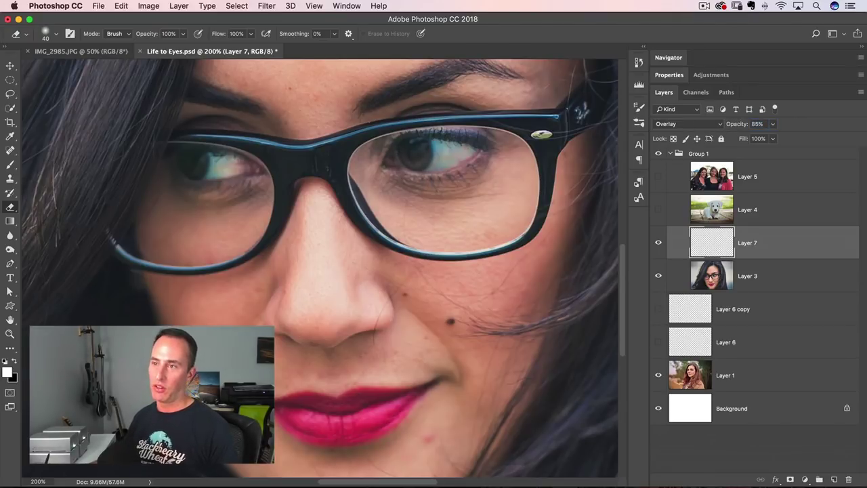
click(658, 244)
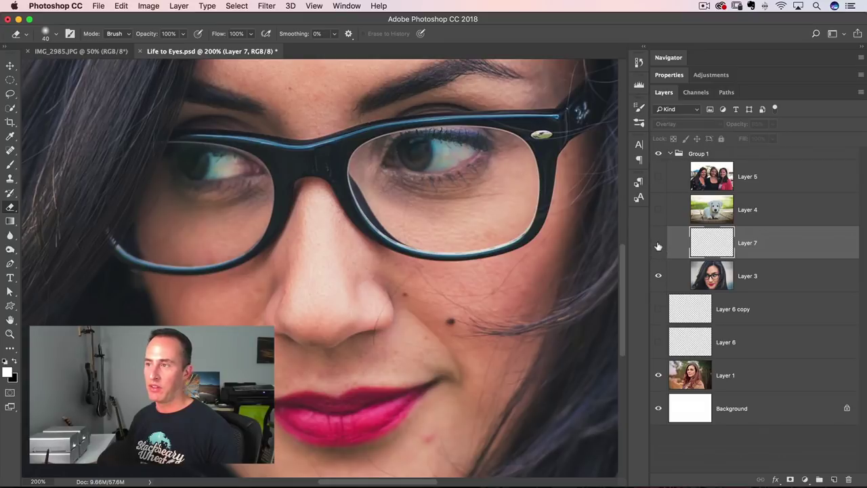
click(657, 244)
click(657, 244)
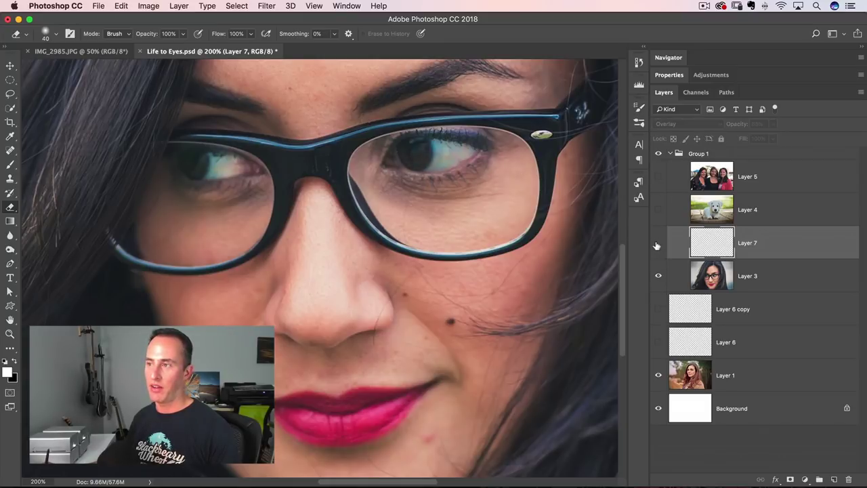
click(658, 245)
click(657, 245)
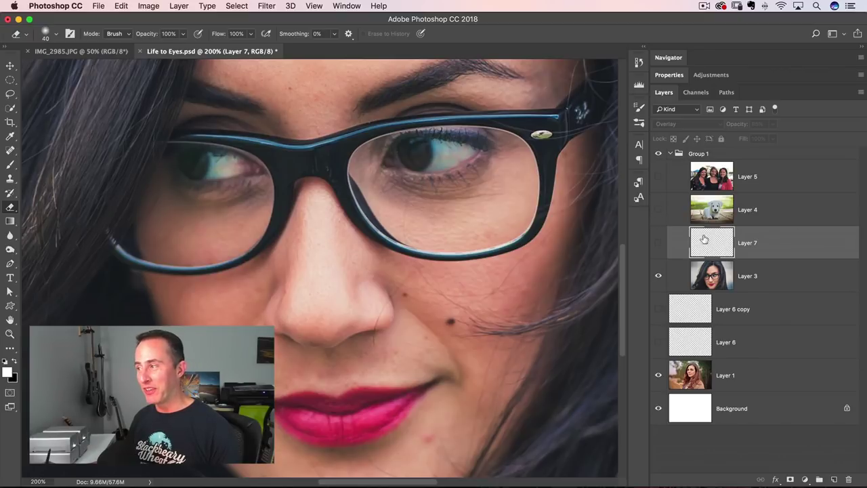
- Move the crescent layer above the puppy photo layer and show the puppy photo with its eyes in view
drag(705, 239, 662, 222)
click(659, 243)
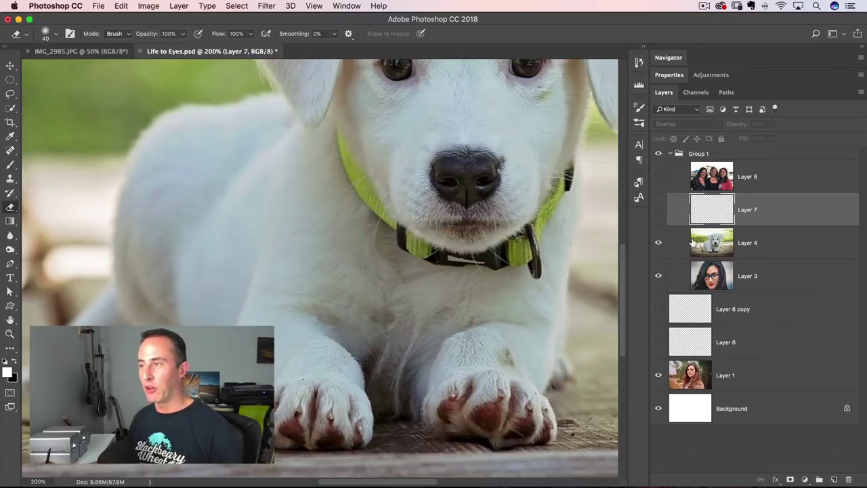
drag(573, 153, 488, 237)
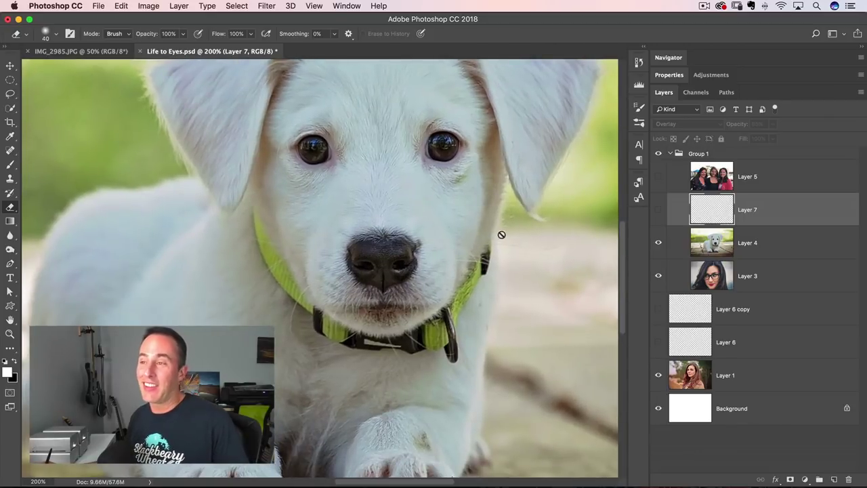
- Show the crescent layer, move the highlight onto the puppy's right-hand eye and set the layer's opacity to 99%
click(659, 209)
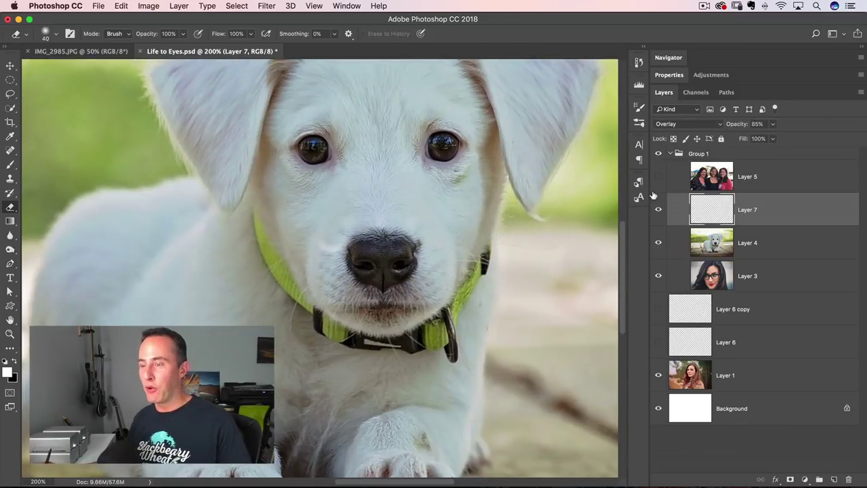
key(v)
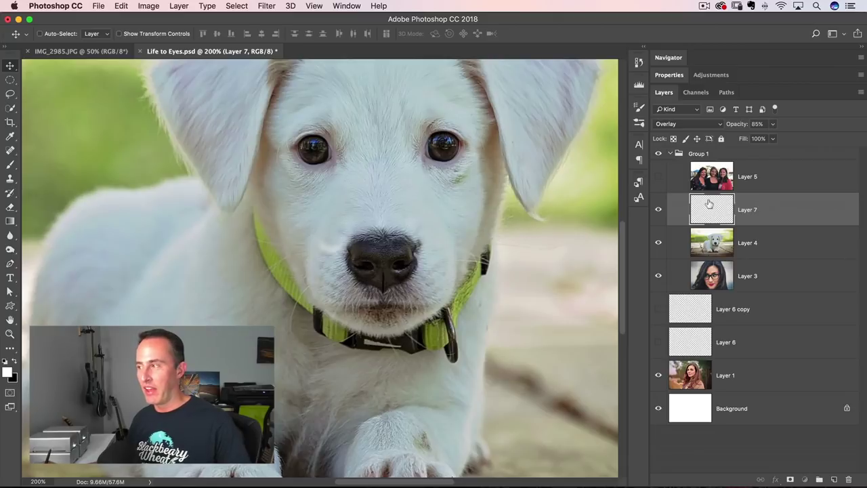
drag(342, 251, 451, 156)
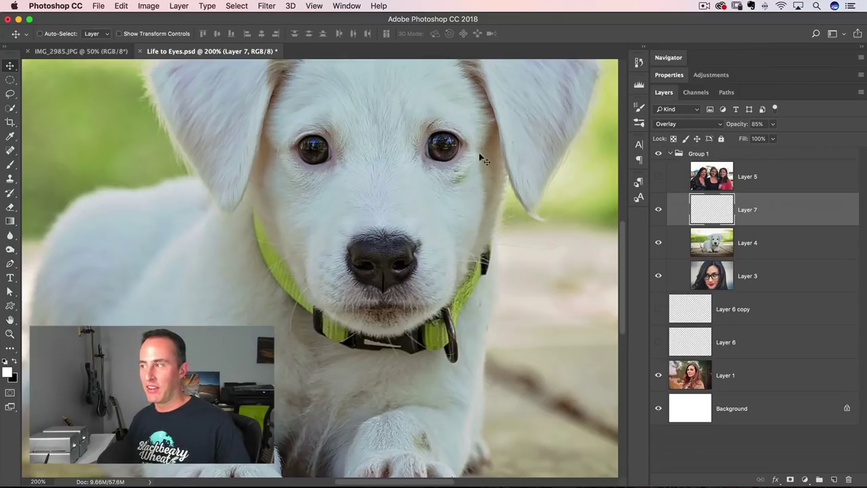
mouse_move(738, 129)
mouse_down()
mouse_move(757, 126)
mouse_move(730, 132)
mouse_up()
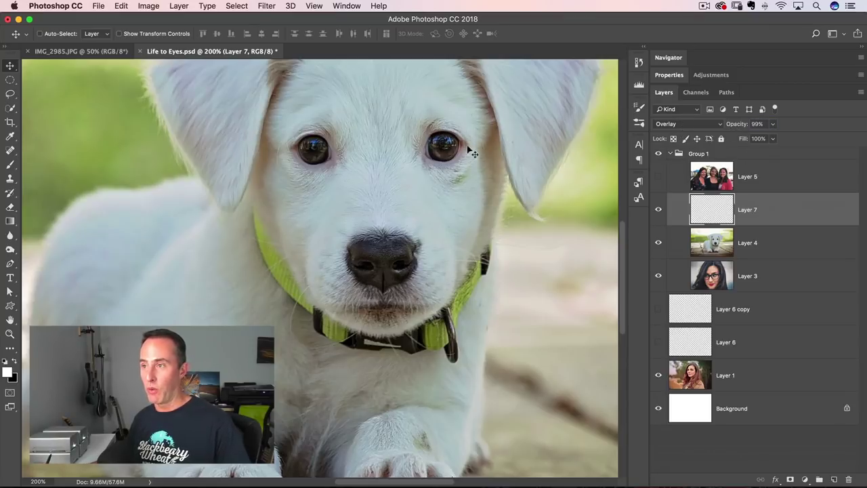
- Toggle the crescent layer's visibility to compare the puppy's eye with and without the highlight
click(659, 210)
click(659, 210)
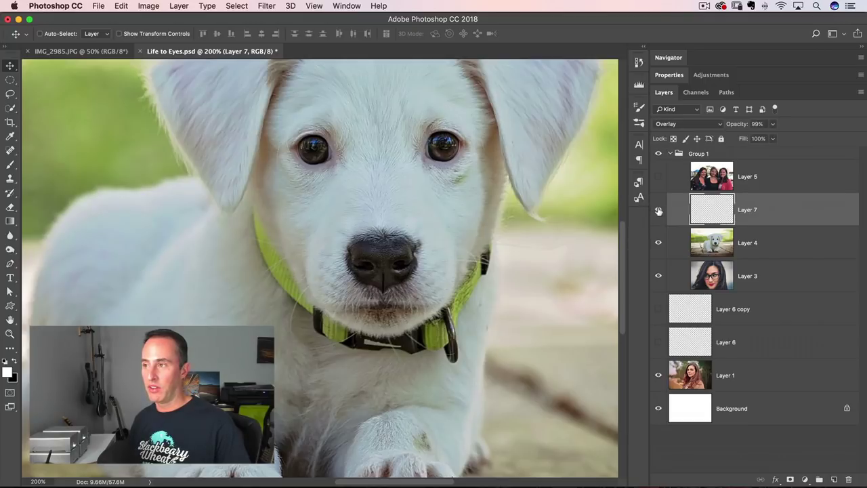
click(658, 210)
click(659, 210)
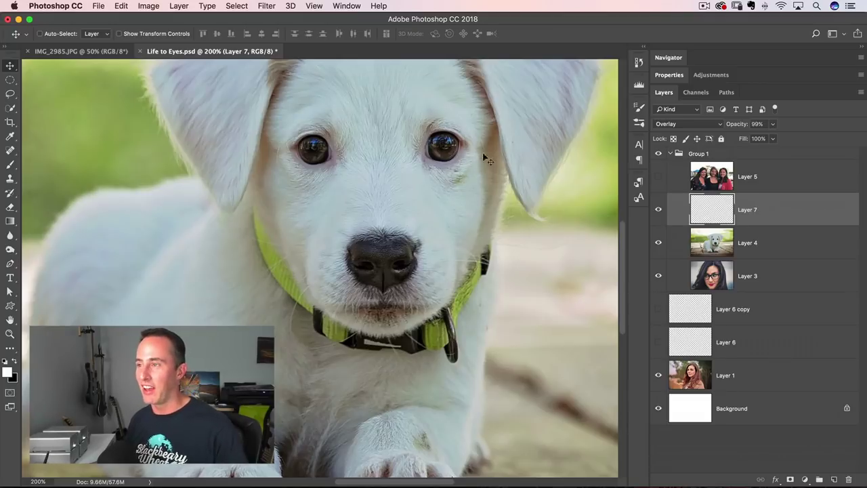
mouse_move(472, 160)
mouse_down()
mouse_move(448, 155)
mouse_move(457, 163)
mouse_up()
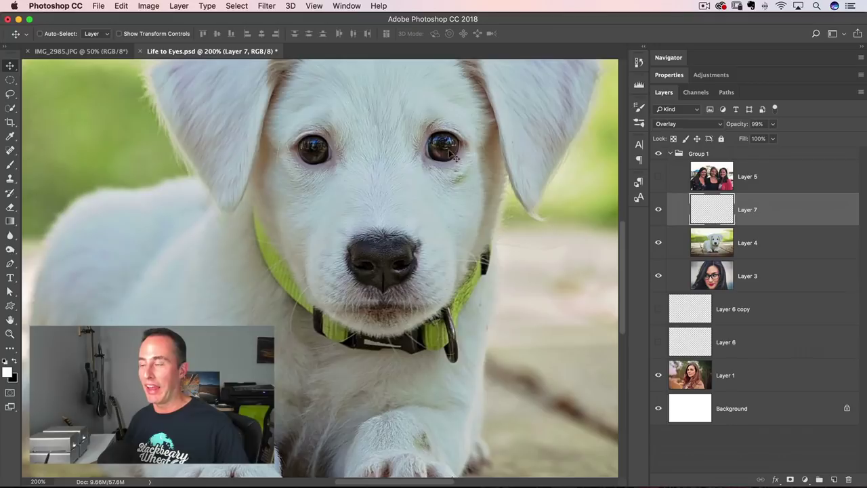
- Show the photo of the three women, with the eyes of the woman in the pink cardigan in view at 300%
click(658, 177)
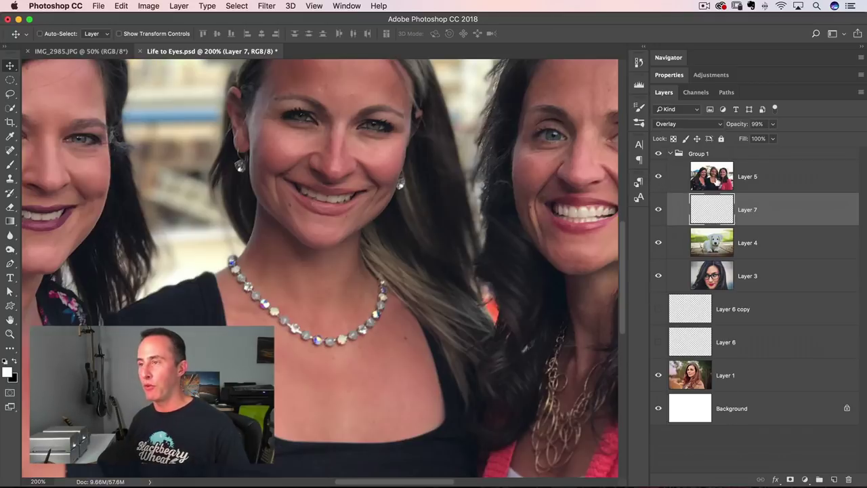
key(super+minus)
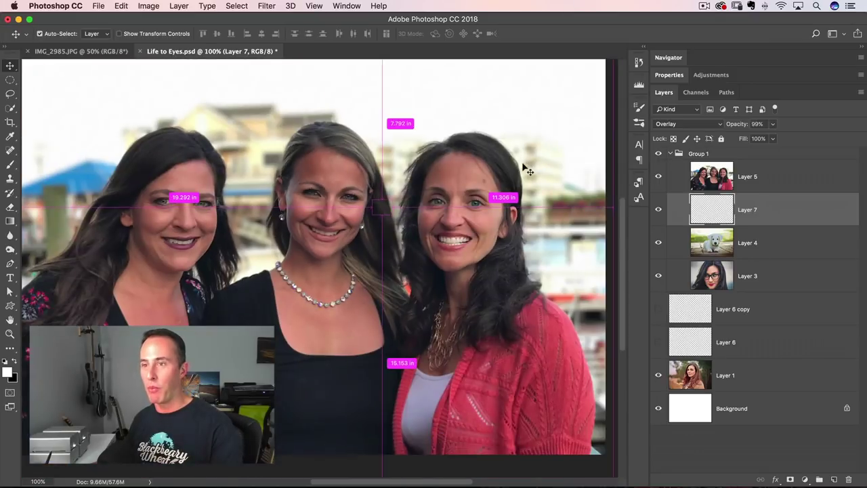
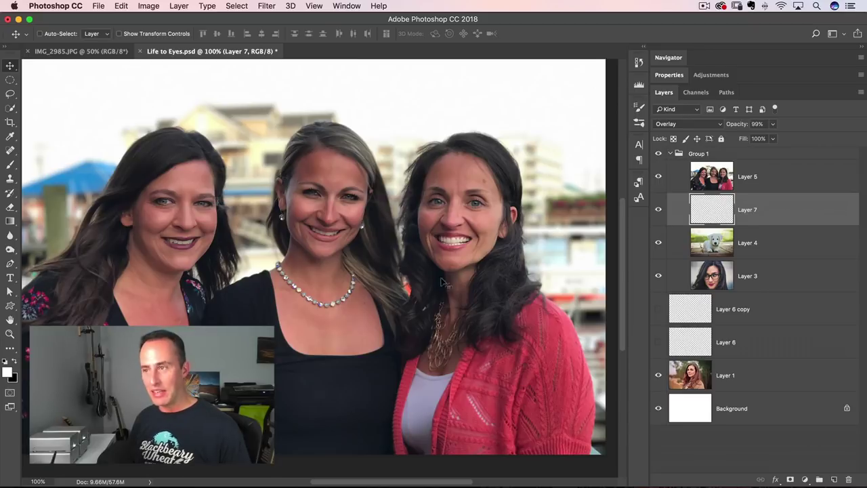
key(super+equal)
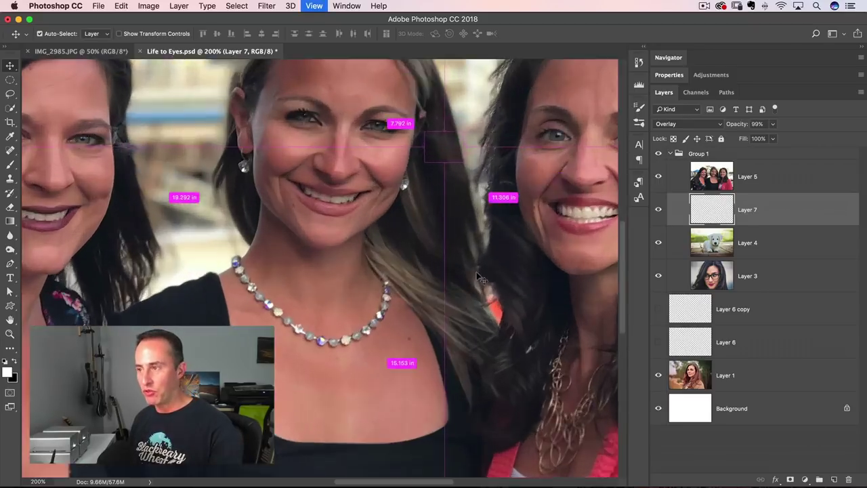
key(super+equal)
drag(534, 196, 499, 188)
scroll(499, 188, right, 10)
scroll(499, 188, up, 3)
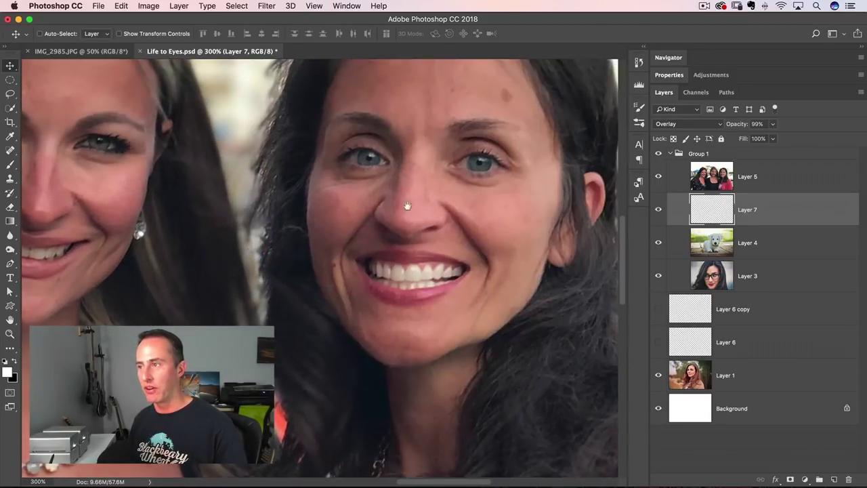
scroll(422, 198, right, 2)
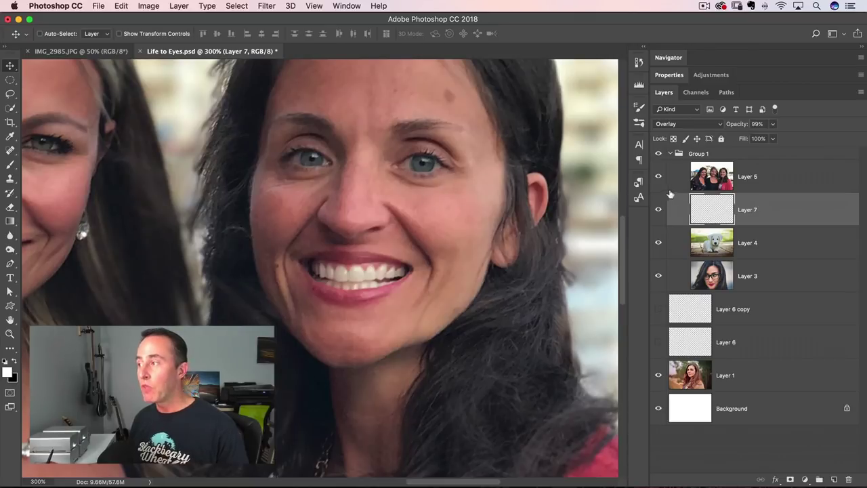
- Add a new layer above the group photo and draw an elliptical selection around the woman's right-hand iris
click(705, 180)
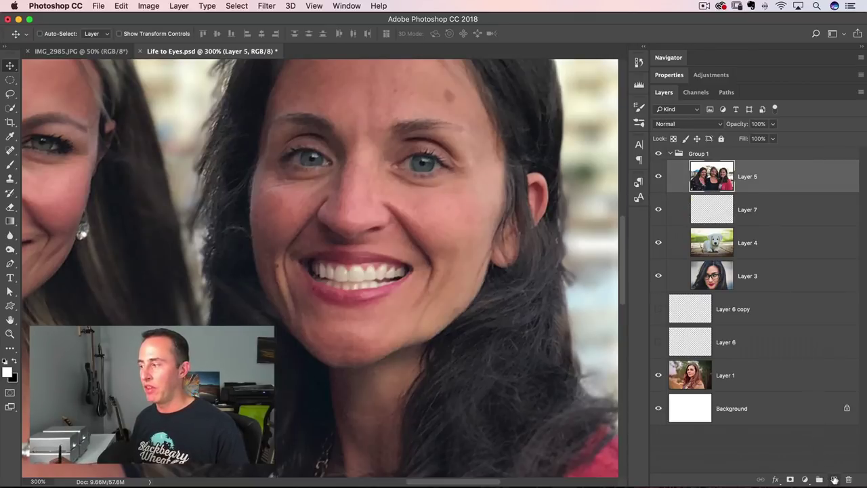
click(834, 479)
click(10, 80)
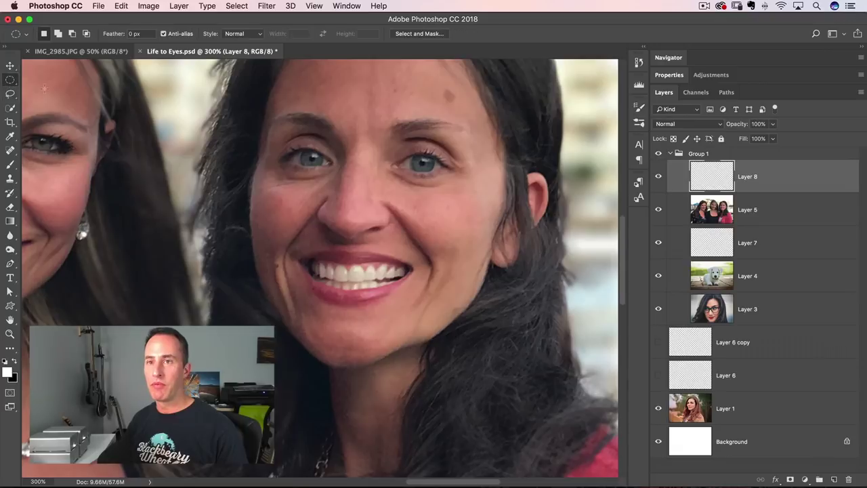
drag(415, 158, 442, 172)
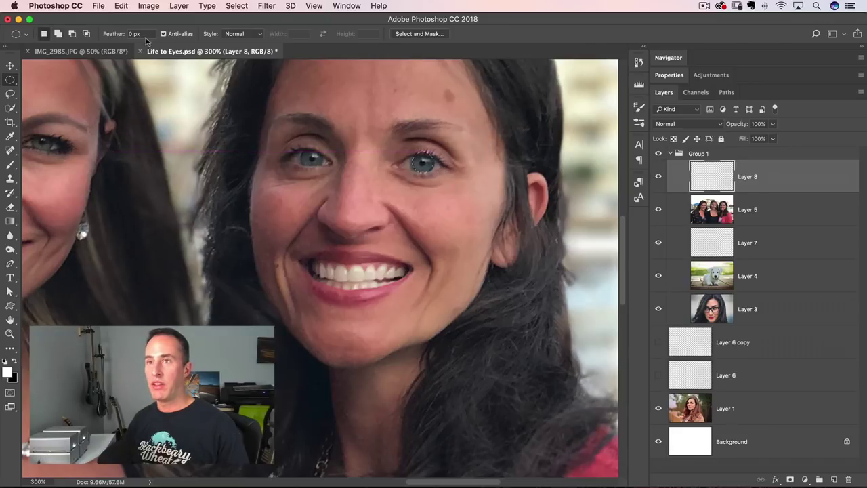
- Fill the iris selection with white, cut it down to a thin crescent along the iris's lower edge and deselect
click(121, 6)
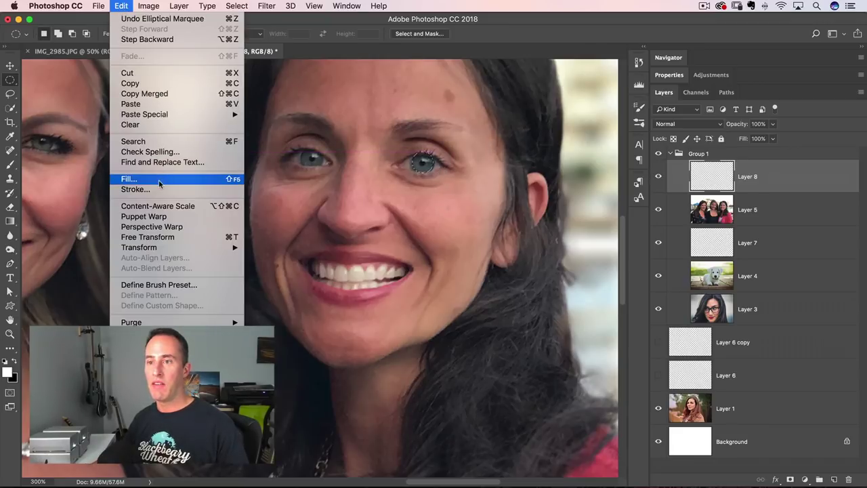
click(197, 179)
click(389, 136)
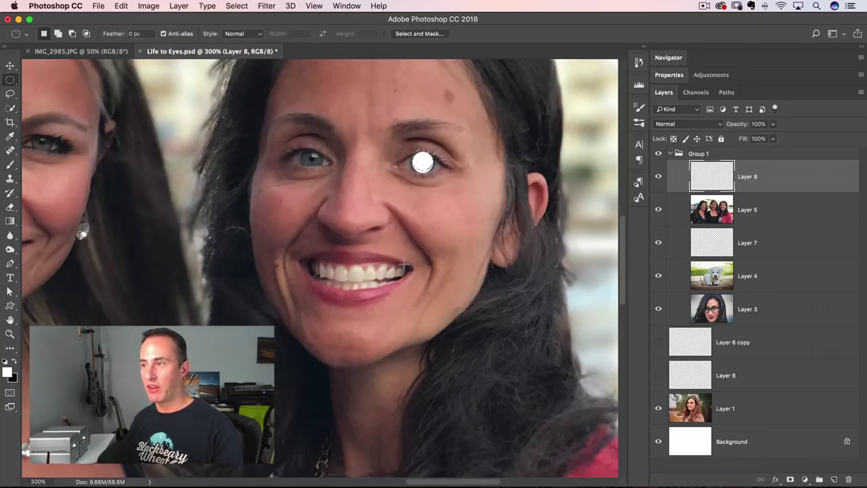
key(super+z)
key(super+d)
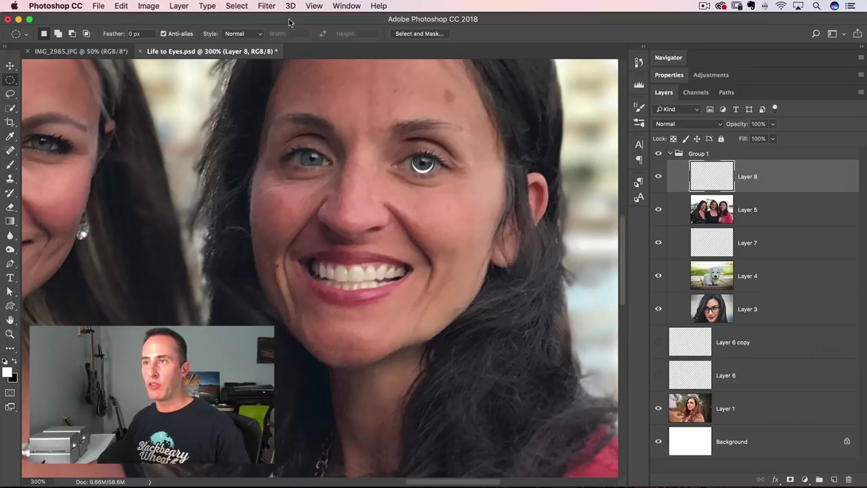
- Apply a Gaussian Blur with a 2.5 pixel radius to the white crescent
click(267, 6)
click(267, 6)
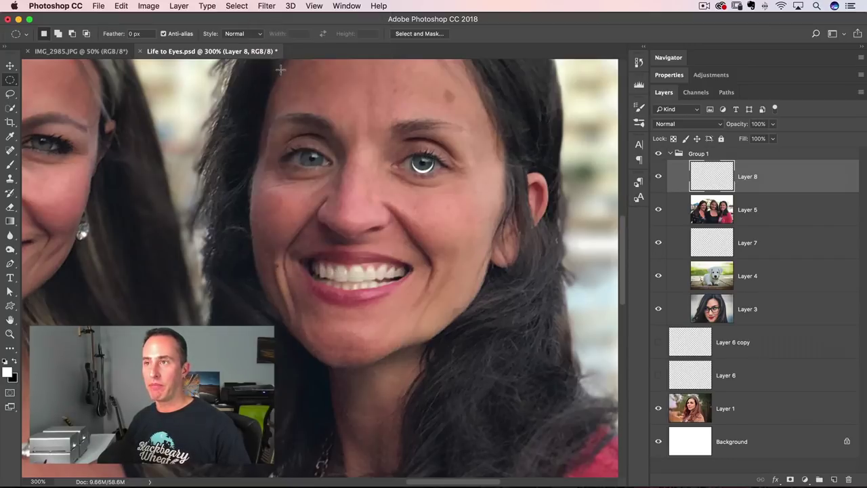
click(269, 6)
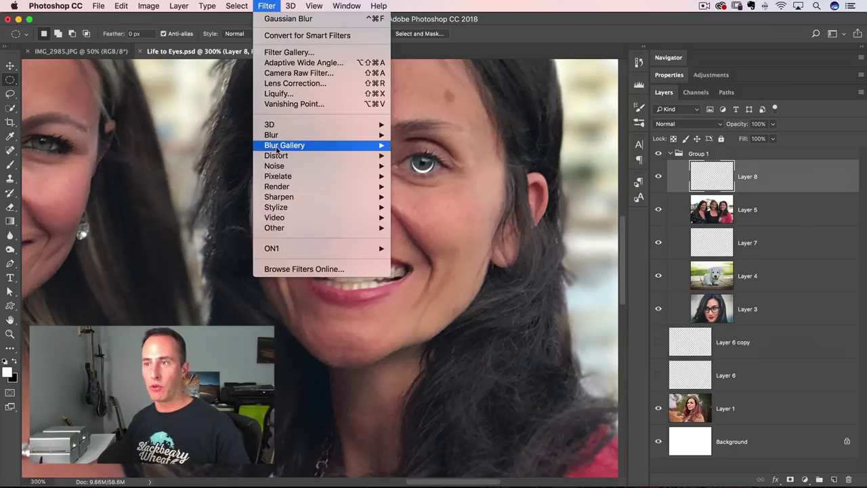
mouse_move(367, 136)
click(425, 176)
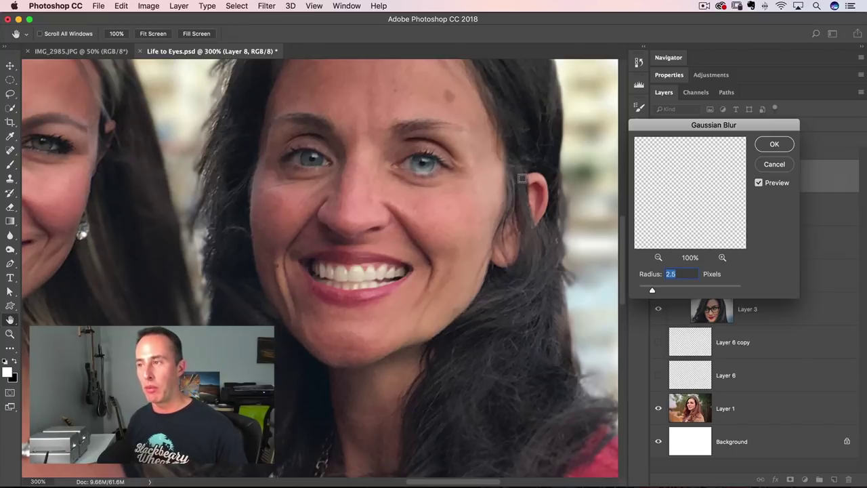
click(773, 145)
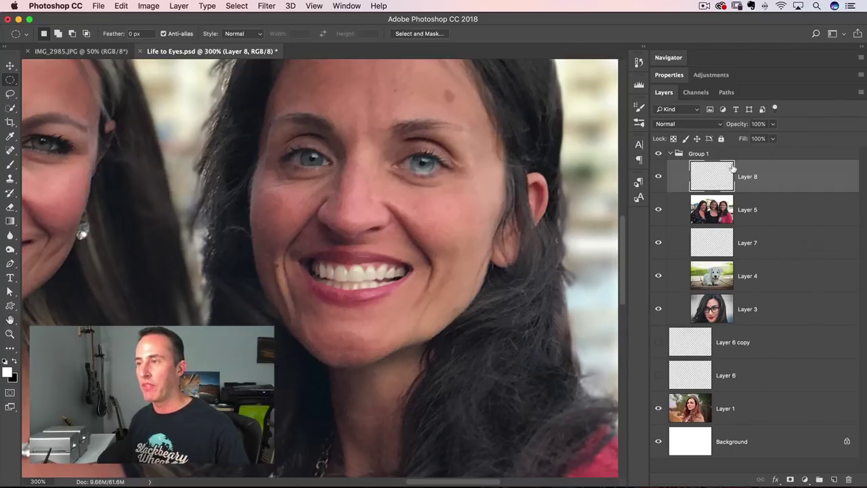
- Trim the blurred glow outside the iris using the Eraser with its brush size reduced to 15
key(e)
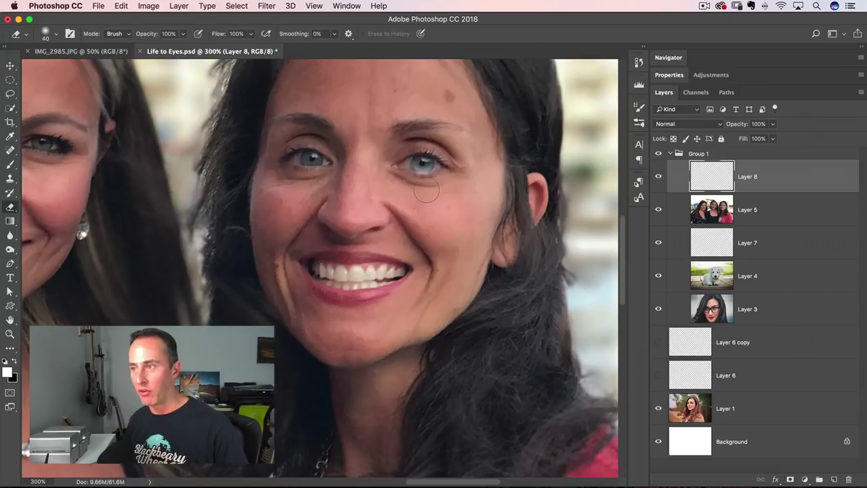
key(bracketleft)
key(bracketleft)
key(bracketleft)
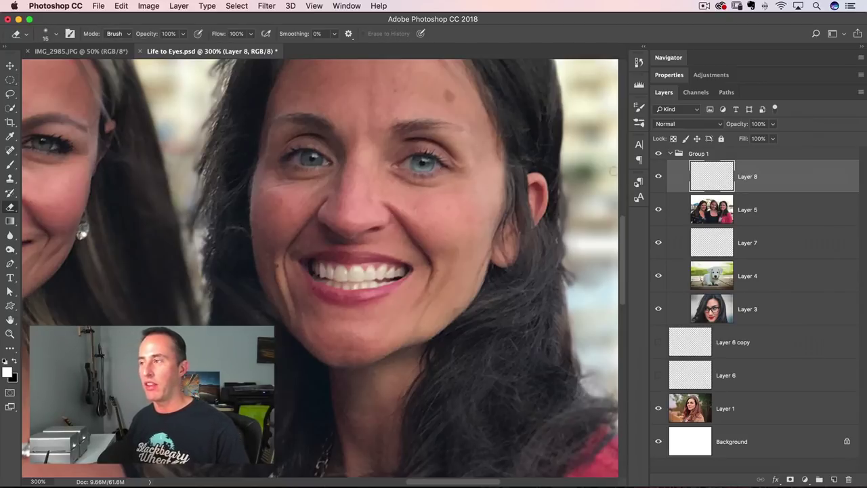
- Set the blurred crescent layer's blend mode to Overlay and toggle its visibility to compare the eye
click(684, 124)
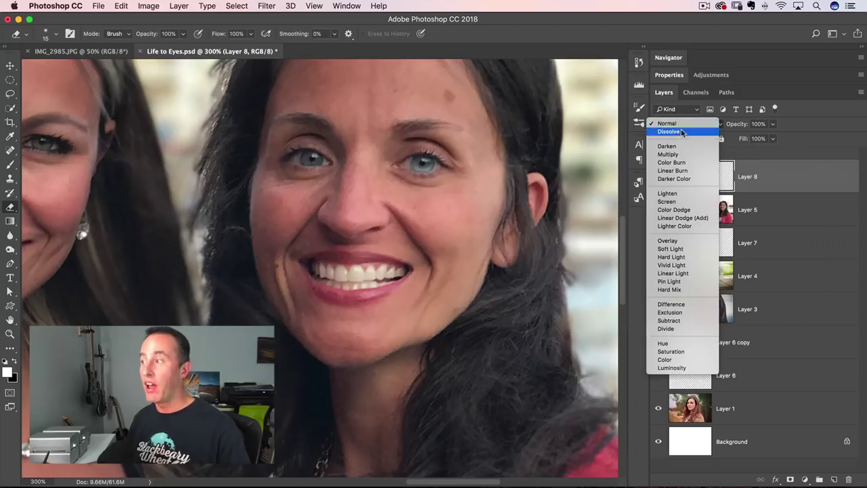
click(667, 240)
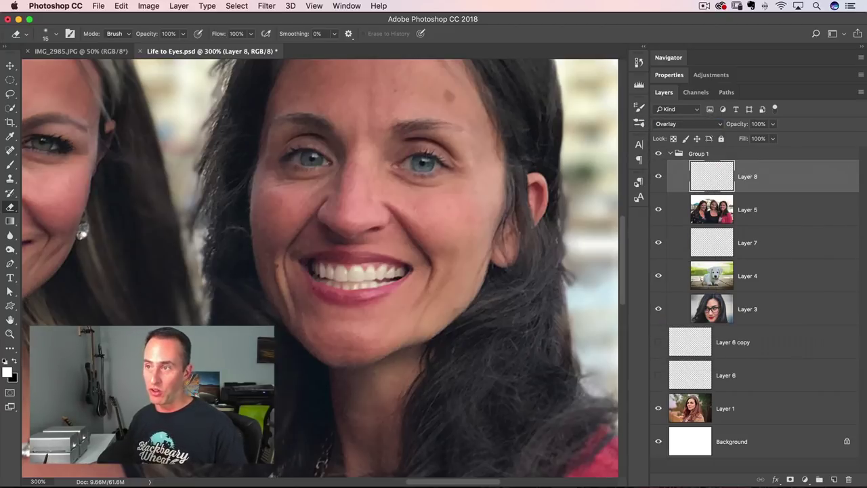
click(659, 177)
click(658, 178)
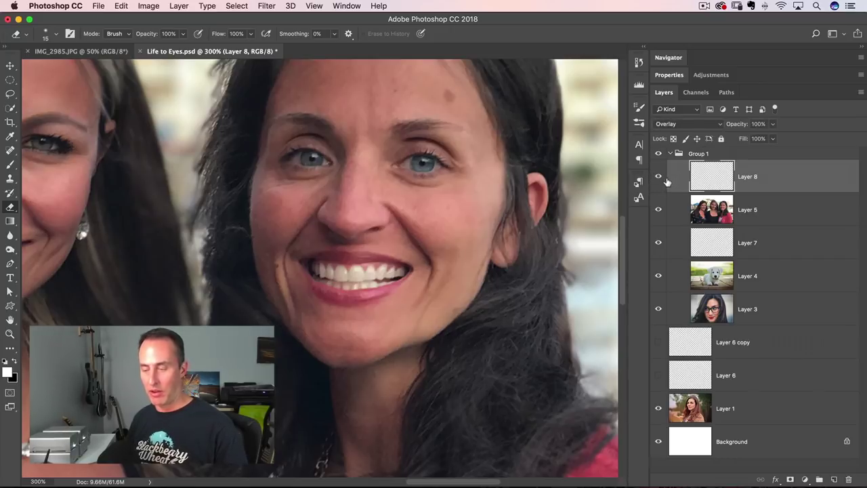
- Duplicate the crescent layer to strengthen the highlight, set the copy's opacity to 53% and view the photo at 100%
key(super+j)
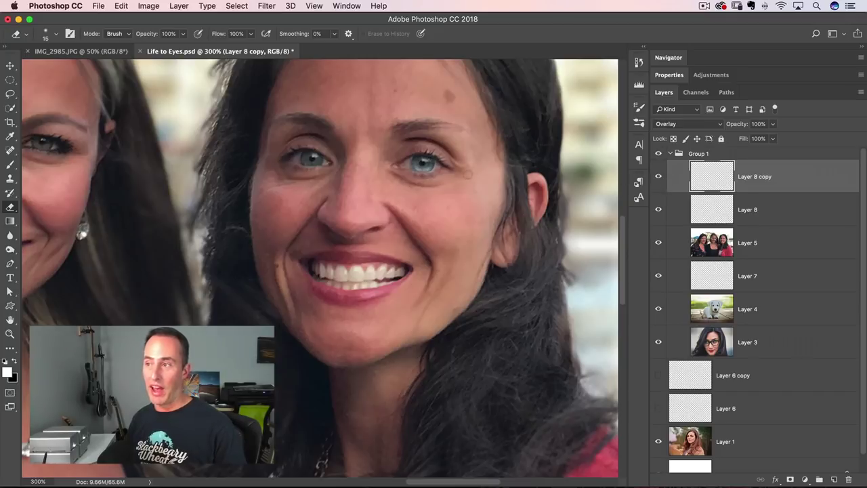
drag(736, 127, 713, 127)
text(53)
key(Return)
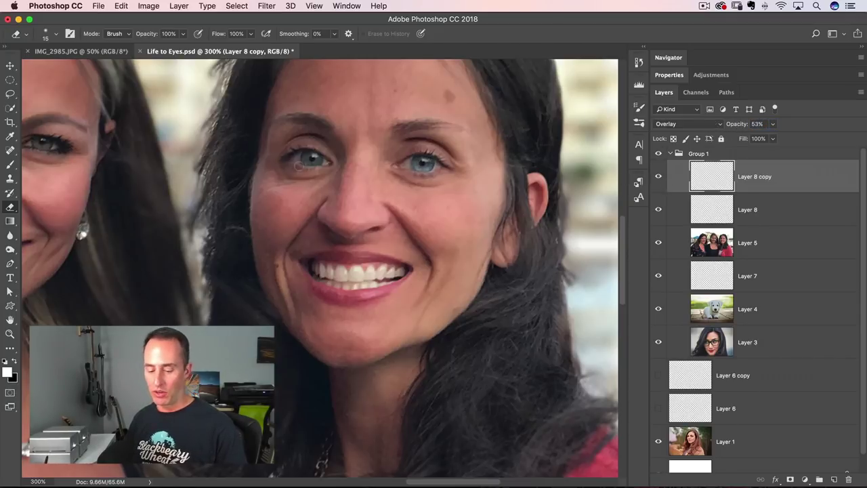
key(v)
drag(425, 166, 319, 163)
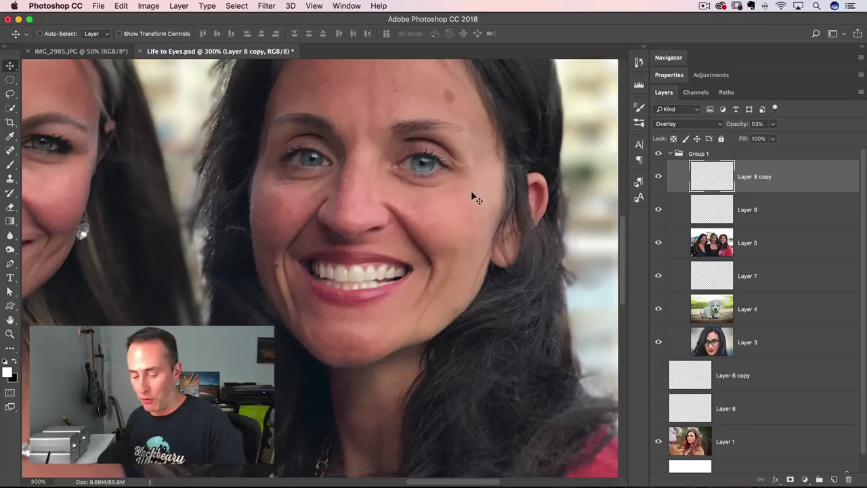
key(super+1)
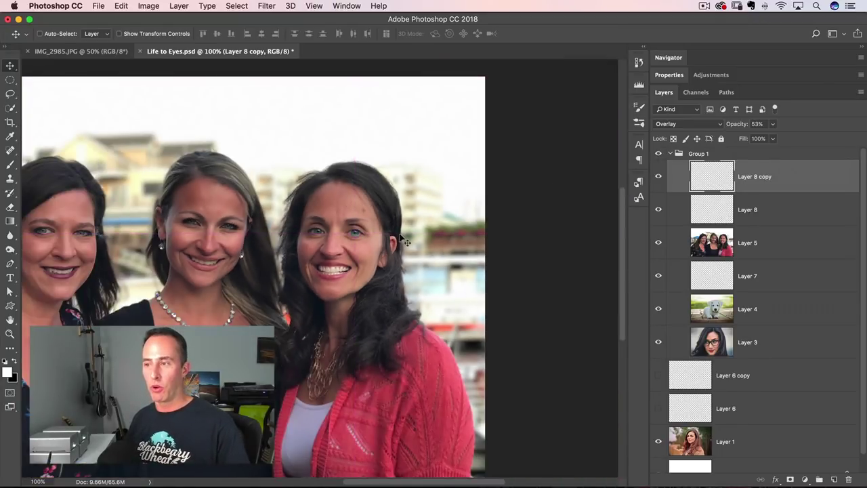
- Switch to Lightroom Classic and bring the long-haired woman's portrait and the upper Develop adjustments into view
key(super)
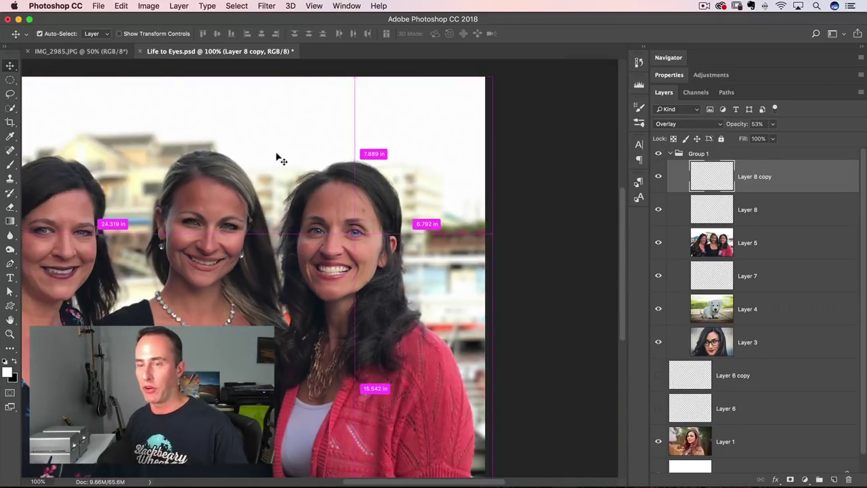
key(super+Tab)
click(391, 224)
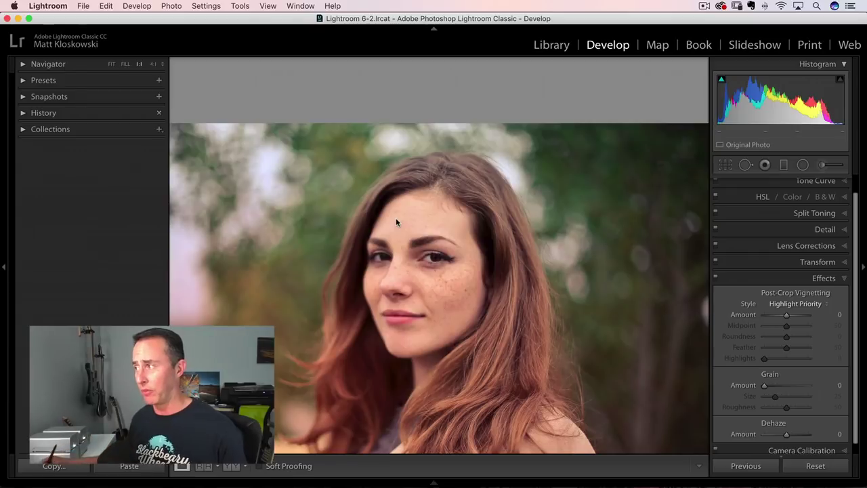
scroll(861, 192, up, 1)
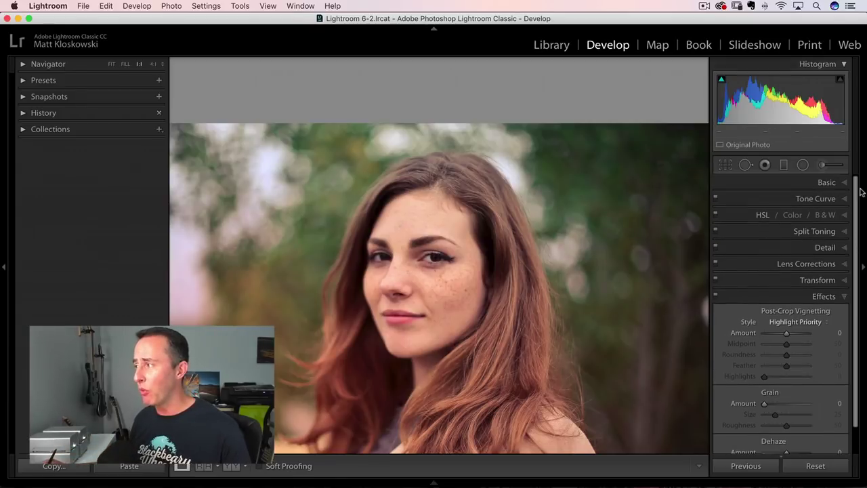
- Start a new Adjustment Brush mask for the woman's eyes using the Iris Enhance effect
click(824, 165)
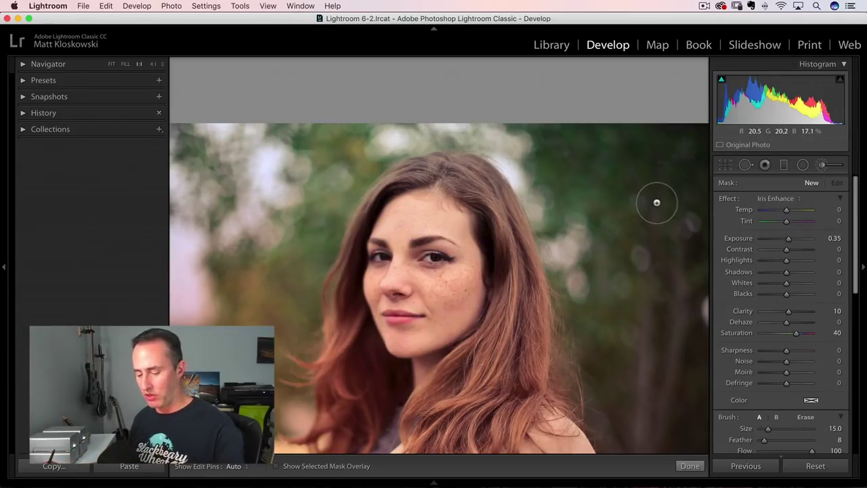
key(z)
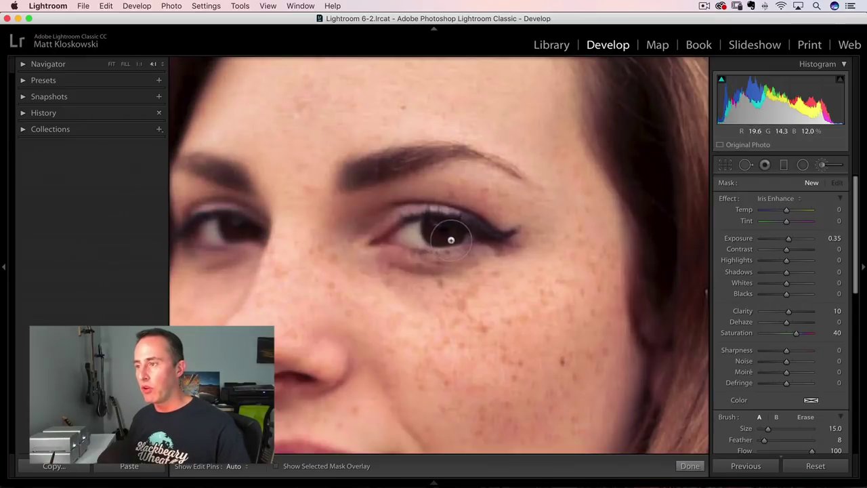
drag(455, 250, 509, 223)
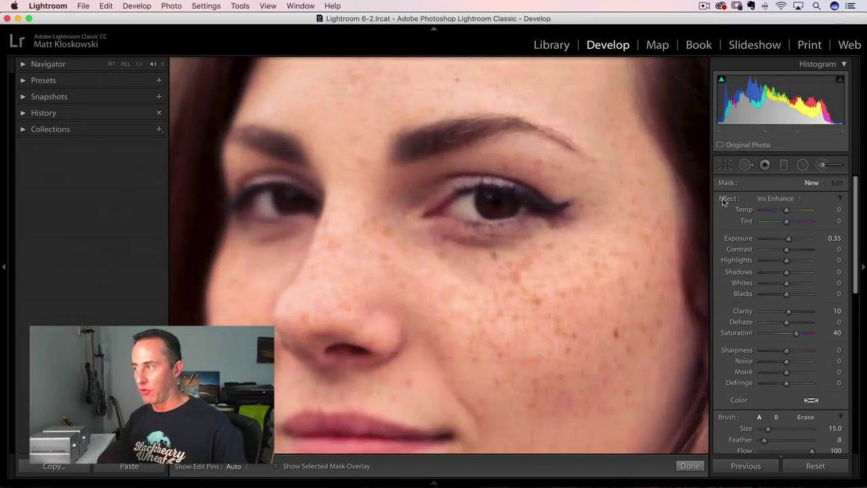
click(769, 199)
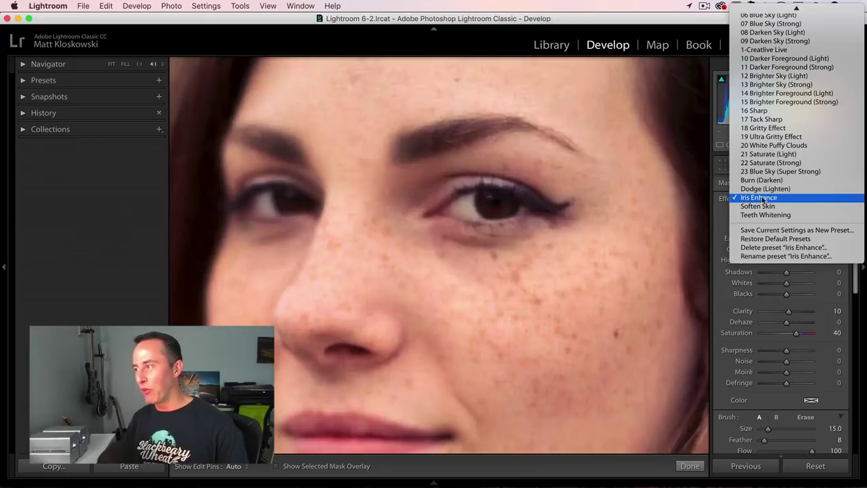
click(757, 197)
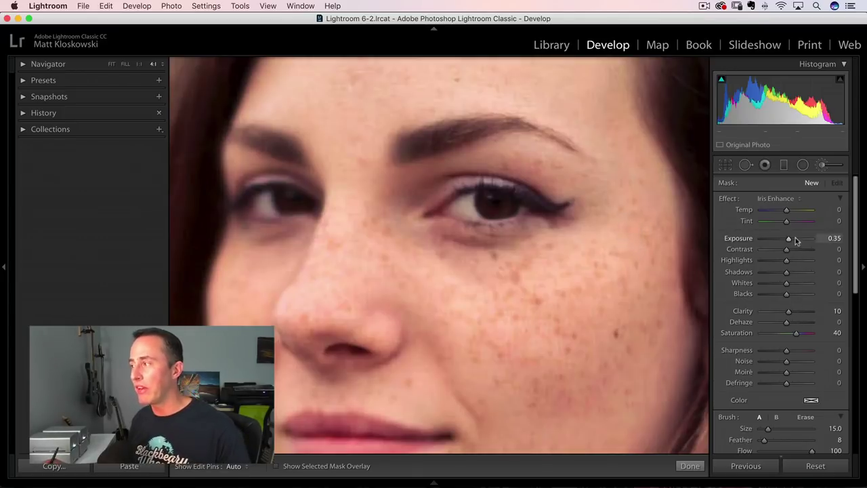
- Raise the brush's Exposure well above the Iris Enhance setting, with brush size 15 and Feather 10
drag(788, 238, 856, 252)
scroll(856, 252, down, 5)
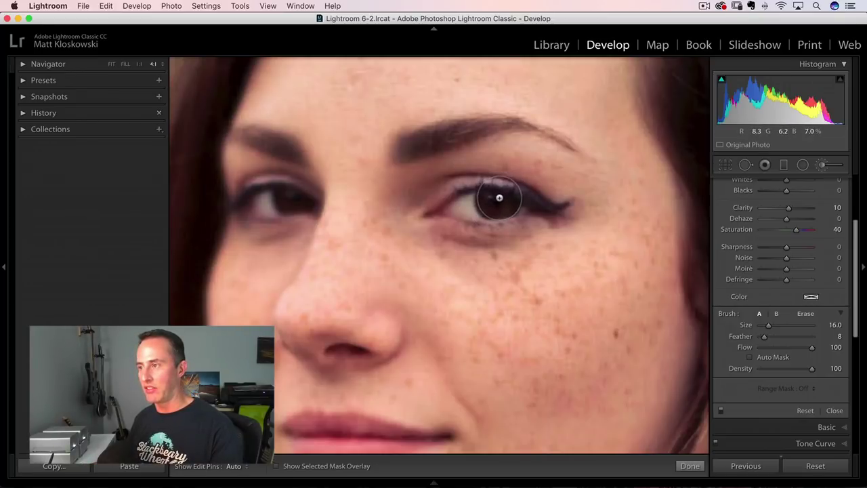
scroll(500, 196, up, 1)
scroll(499, 196, down, 1)
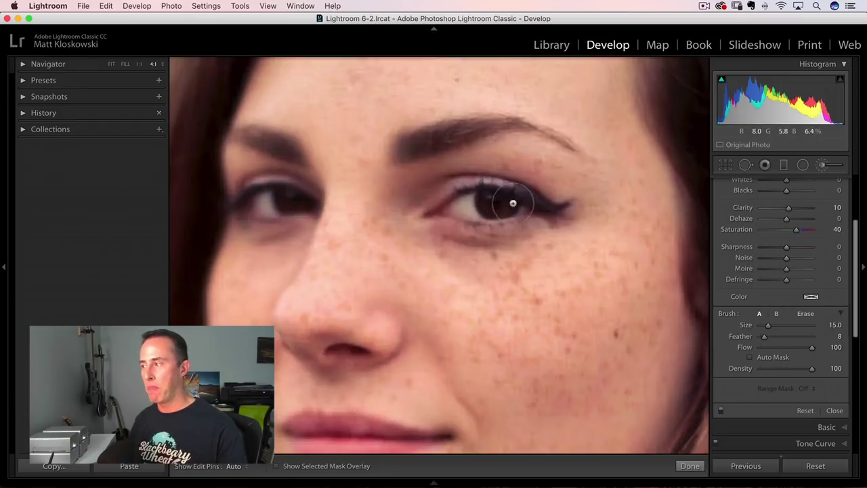
drag(764, 339, 767, 340)
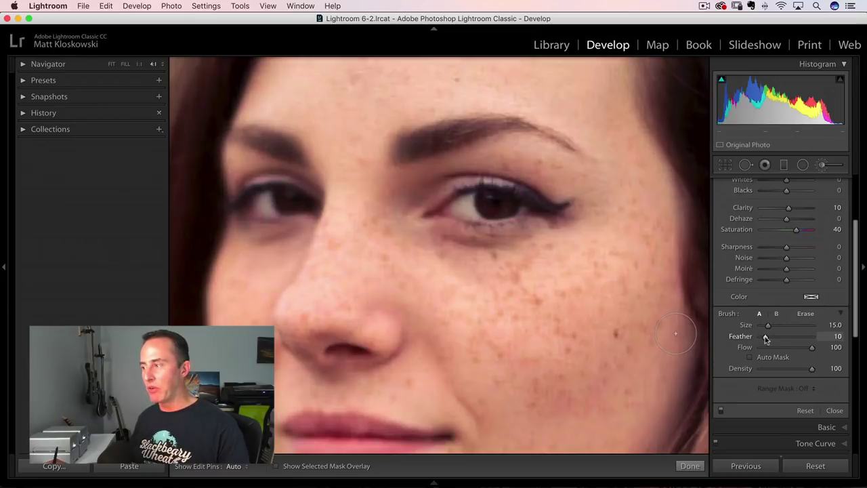
- Paint a test dab on the iris of the eye nearer the camera, undo it, and repaint it with Feather 20
click(497, 196)
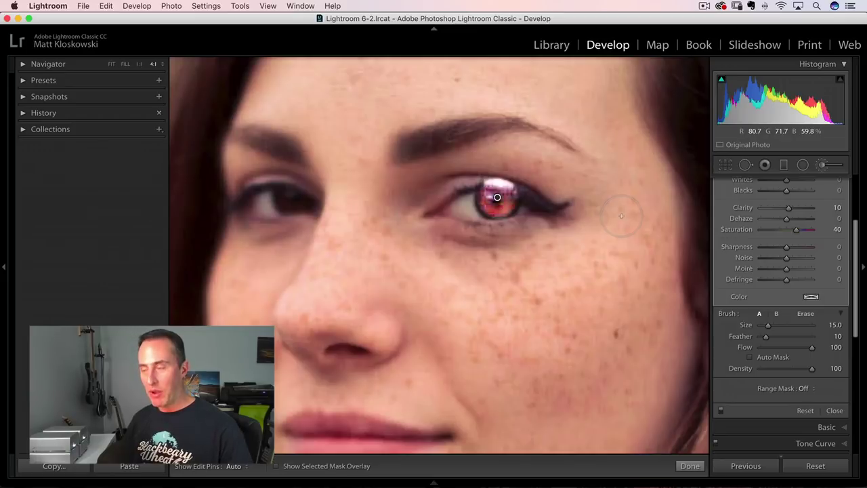
key(super+z)
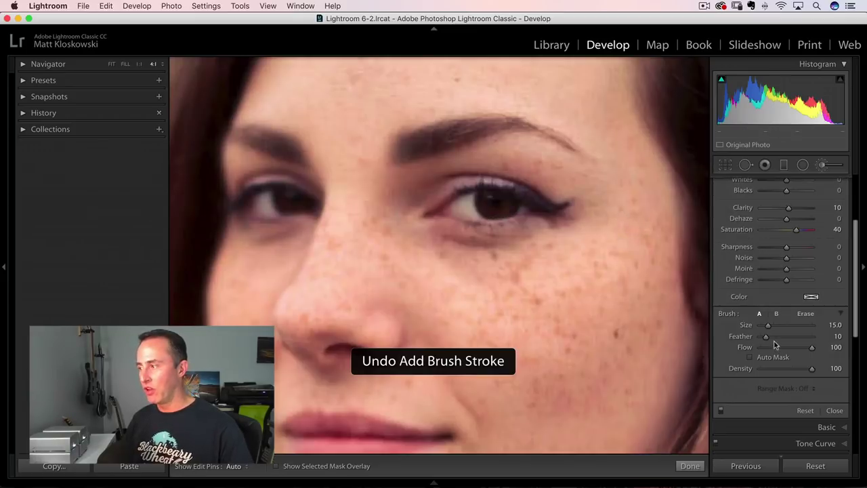
click(770, 336)
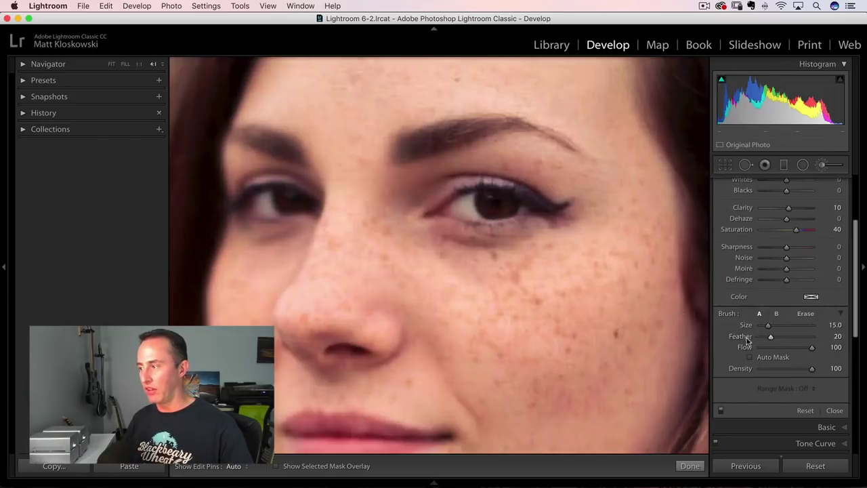
click(496, 194)
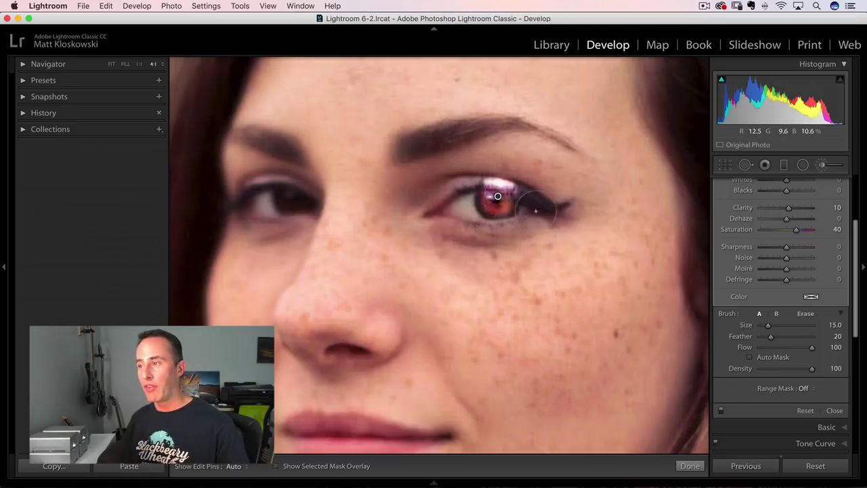
- Erase the brightening from the upper part of the iris and eyelid with Auto Mask off, eraser size 17.2 and Feather 18
click(805, 314)
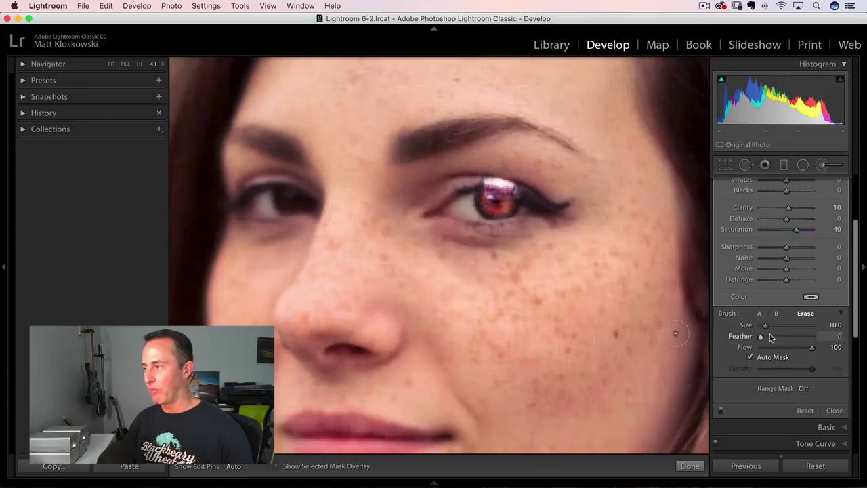
drag(766, 326, 768, 339)
scroll(764, 345, down, 1)
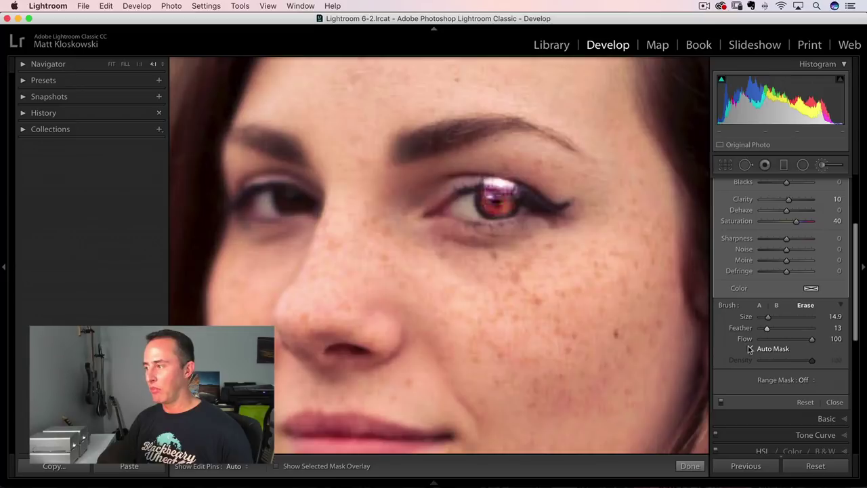
click(750, 349)
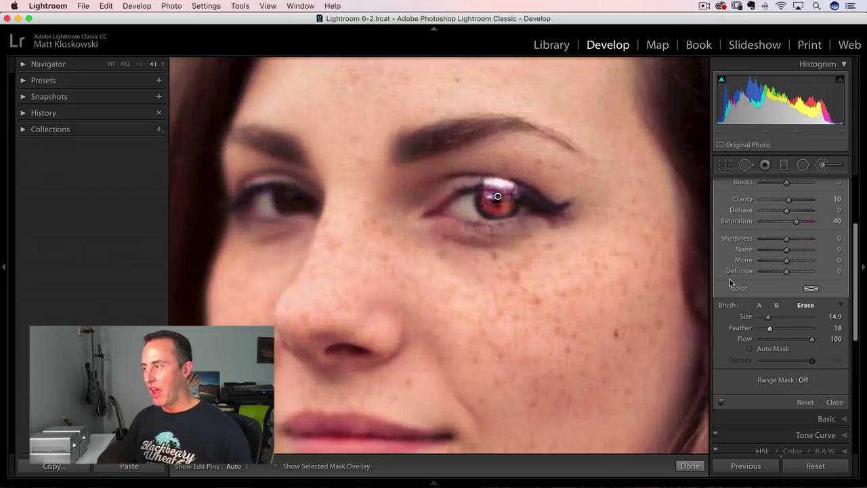
drag(767, 316, 769, 318)
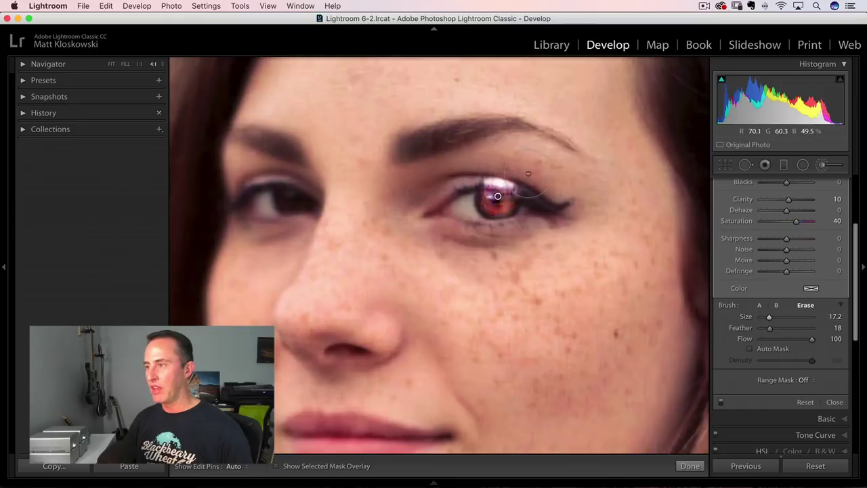
click(497, 196)
click(498, 196)
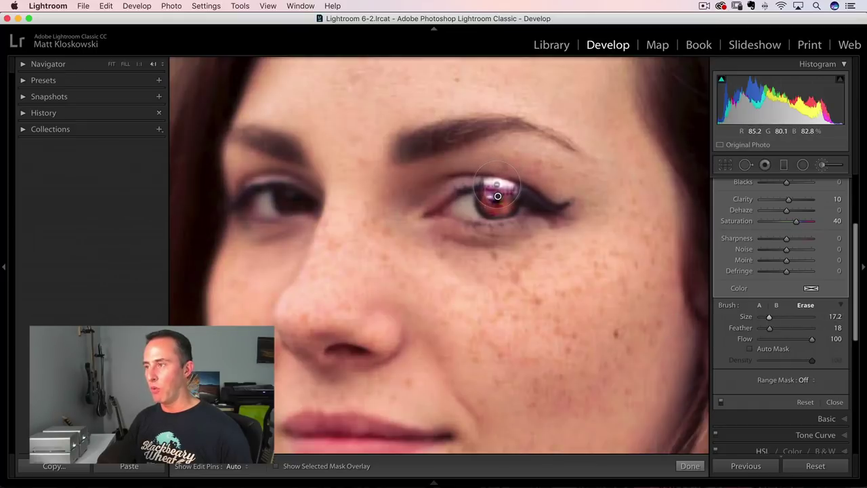
click(498, 195)
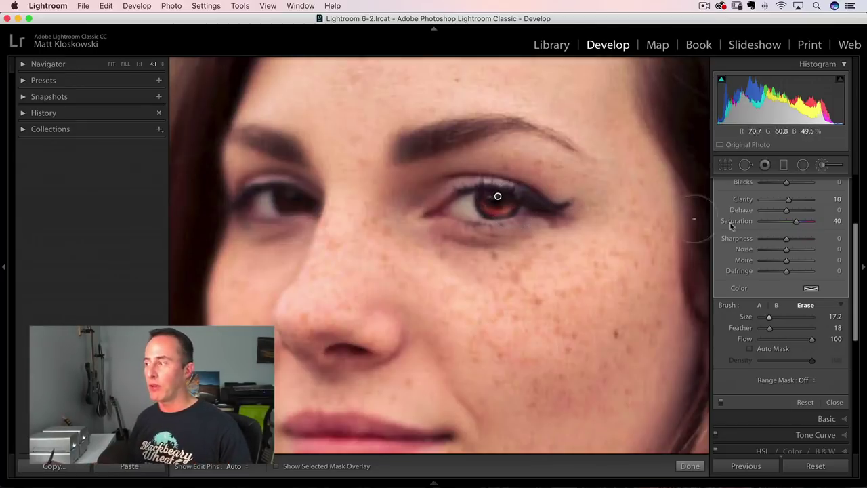
- Lower the iris adjustment's Exposure to 1.57 and duplicate the adjustment onto the iris of the other eye
drag(858, 252, 857, 206)
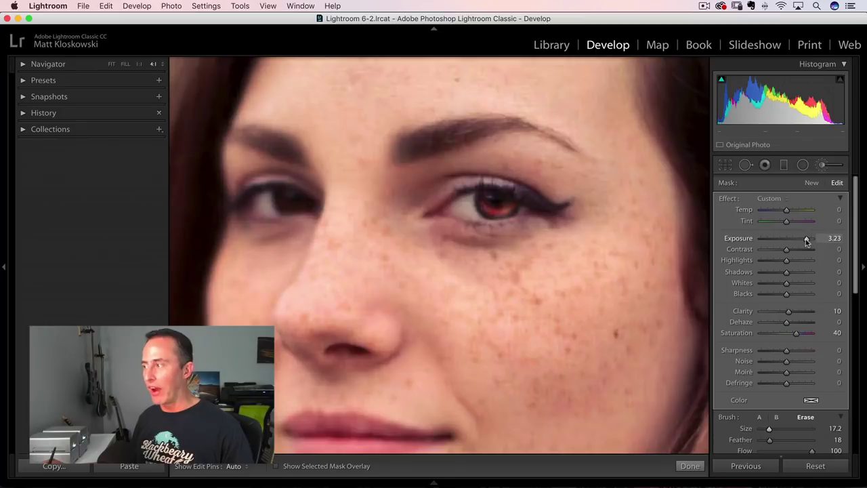
drag(807, 239, 798, 240)
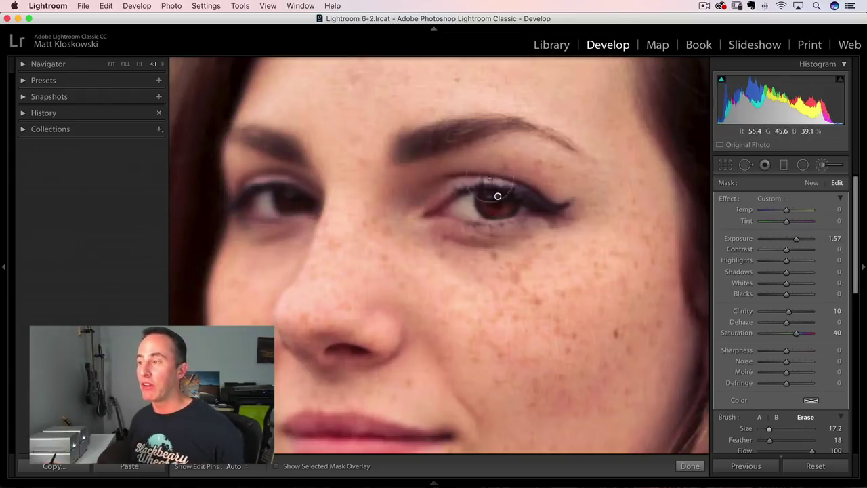
mouse_move(497, 197)
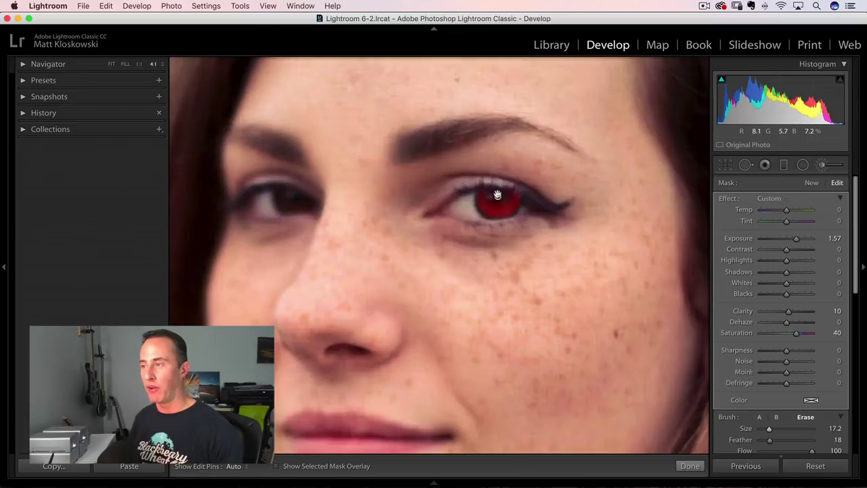
right_click(497, 196)
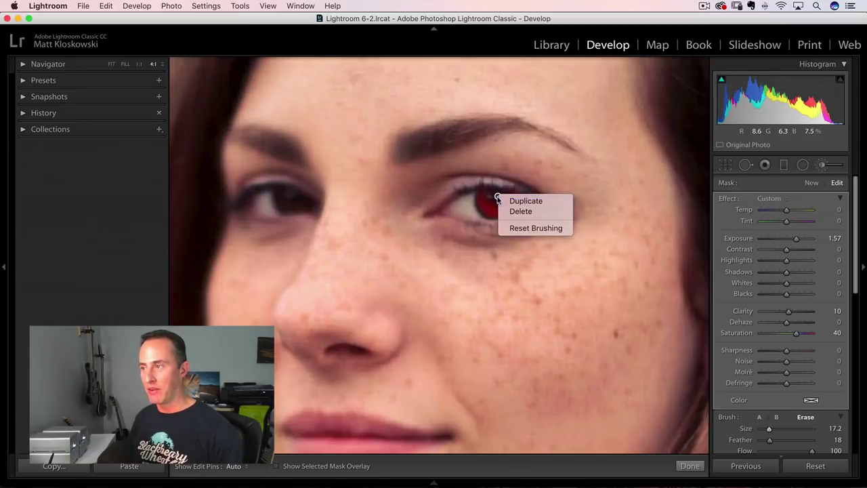
click(515, 201)
drag(498, 196, 292, 194)
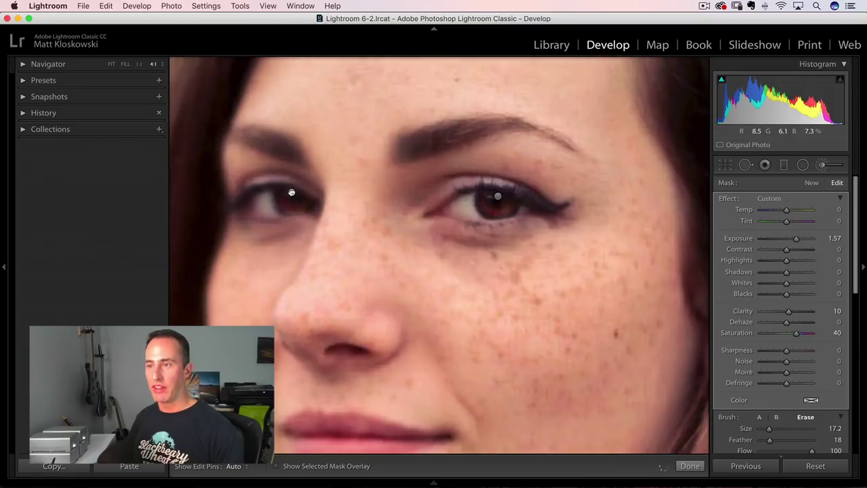
- Hide and show the edit pins and toggle the brush adjustments off and on to compare both eyes
key(h)
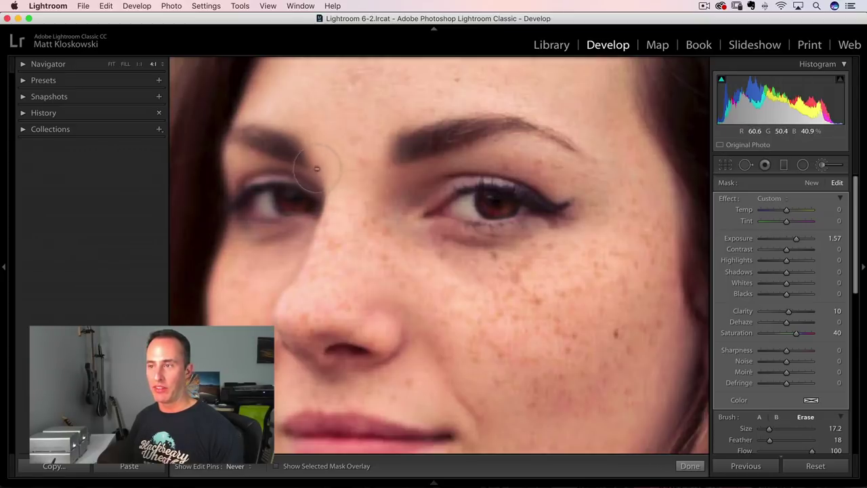
key(h)
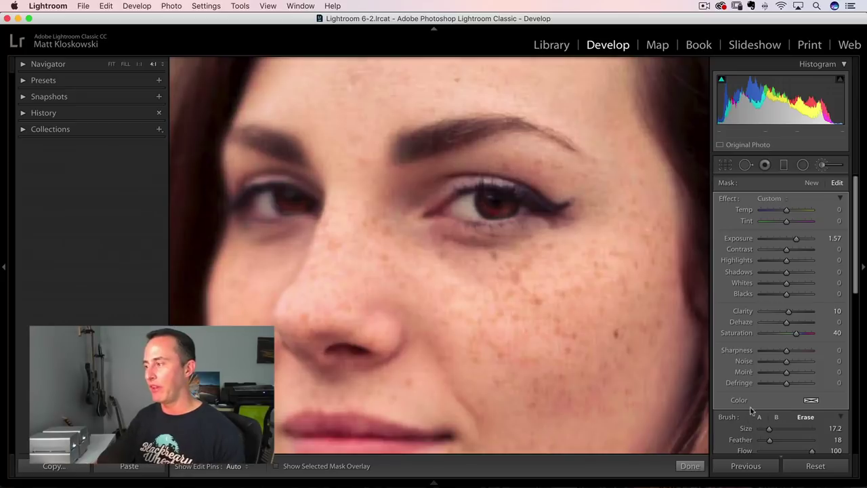
scroll(749, 423, down, 5)
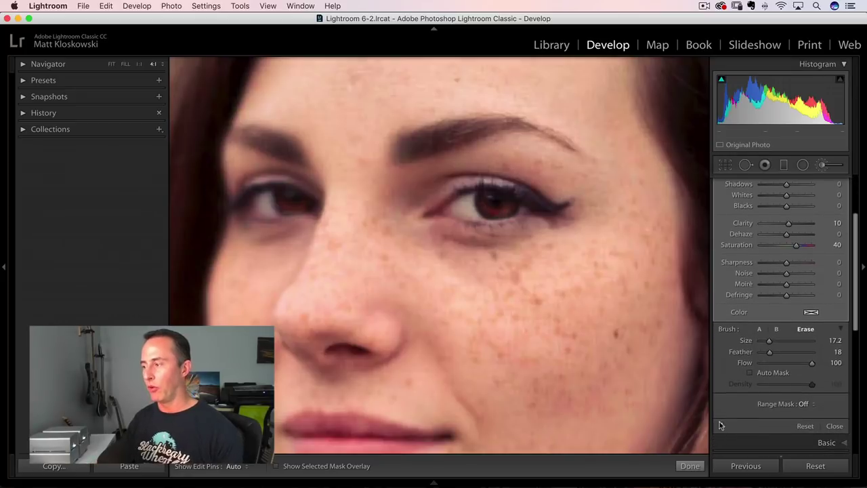
click(721, 426)
click(721, 426)
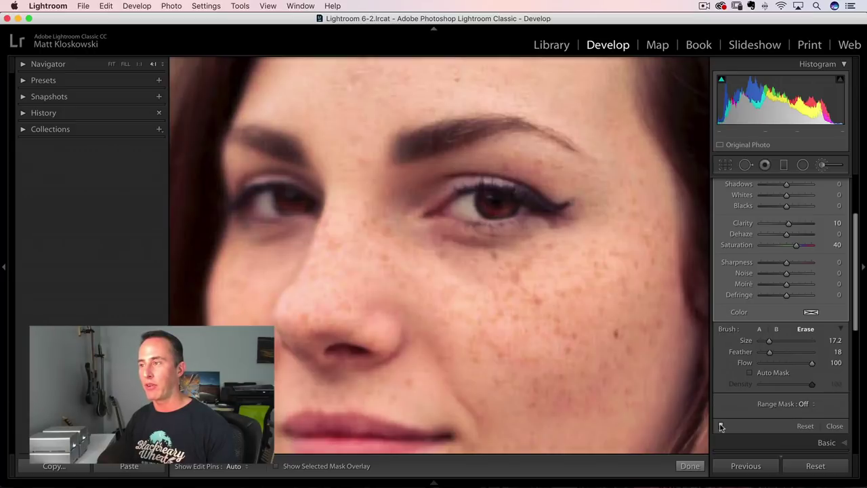
click(721, 427)
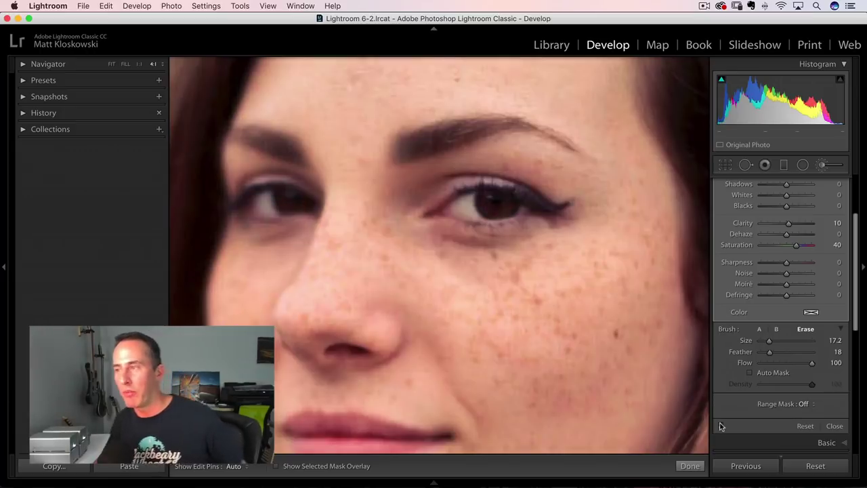